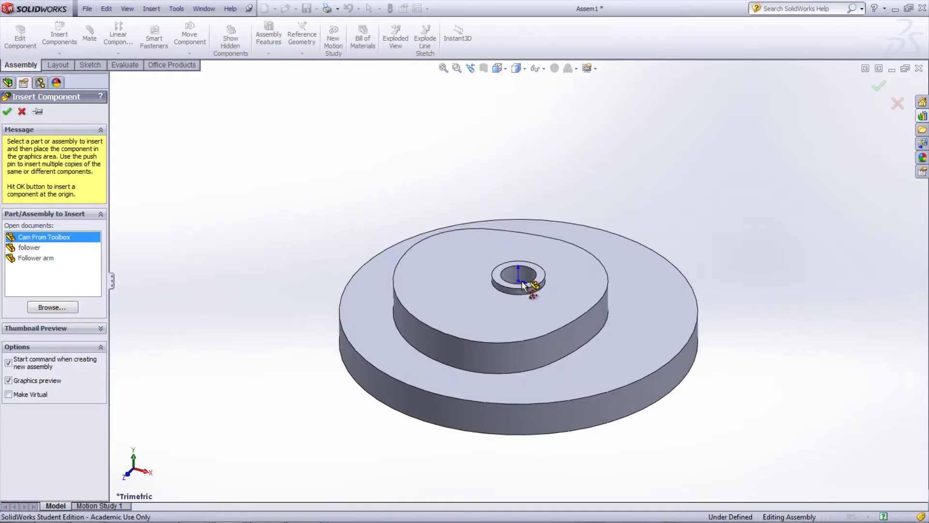
Place the Cam From Toolbox part at the assembly origin as the first component.
{"action": "left_click", "coordinate": [522, 280]}
Set the cam component to float and show temporary axes.
{"action": "right_click", "coordinate": [521, 281]}
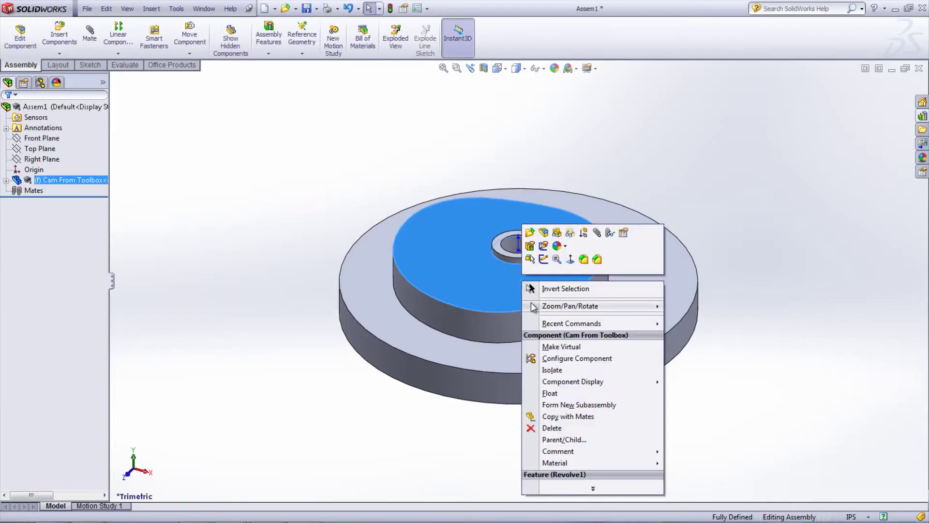
{"action": "left_click", "coordinate": [550, 393]}
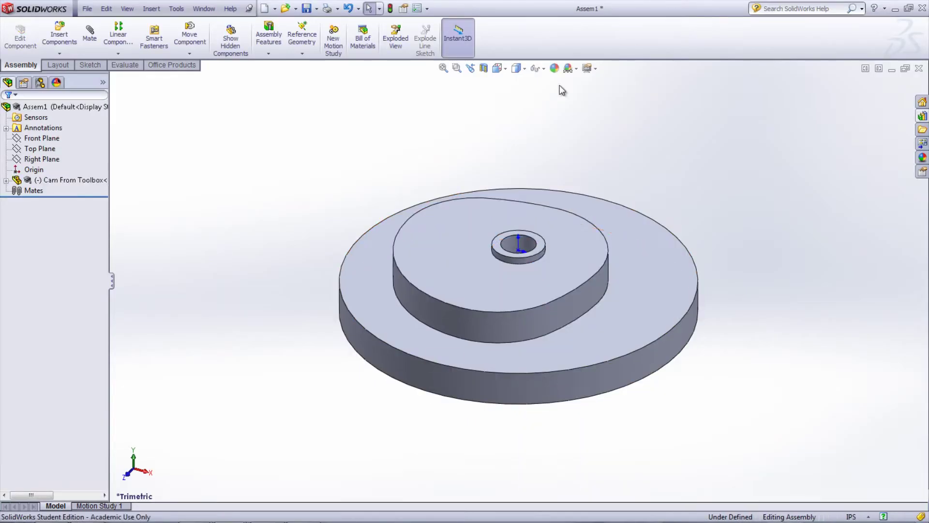
{"action": "left_click", "coordinate": [536, 68]}
{"action": "left_click", "coordinate": [551, 98]}
Mate the cam's central axis coincident to the Top Plane and the Right Plane.
{"action": "left_click", "coordinate": [89, 33]}
{"action": "left_click", "coordinate": [519, 256]}
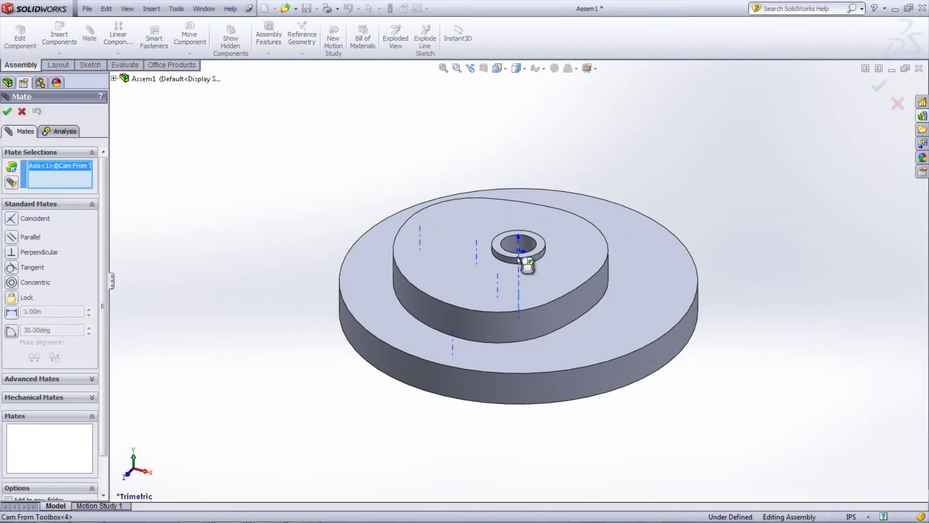
{"action": "left_click", "coordinate": [157, 121]}
{"action": "key", "text": "Return"}
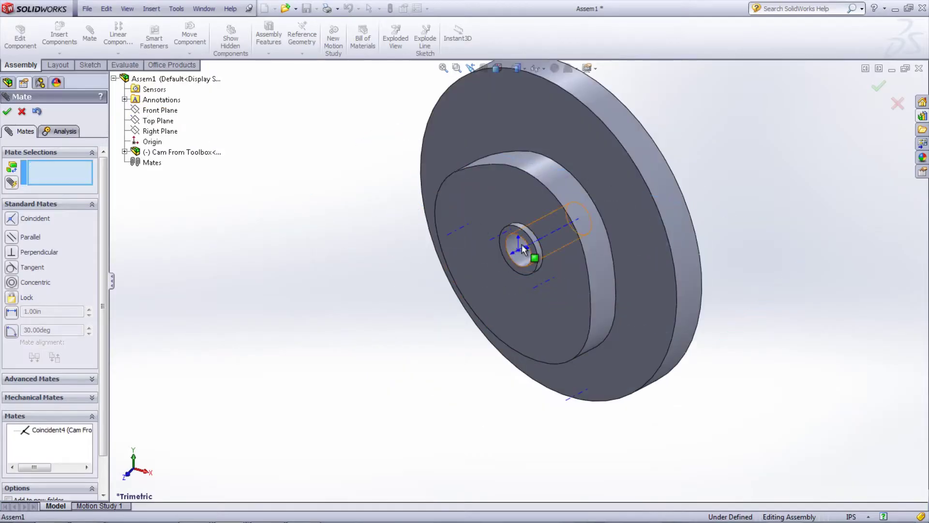
{"action": "left_click", "coordinate": [522, 245]}
{"action": "left_click", "coordinate": [160, 131]}
{"action": "key", "text": "Return"}
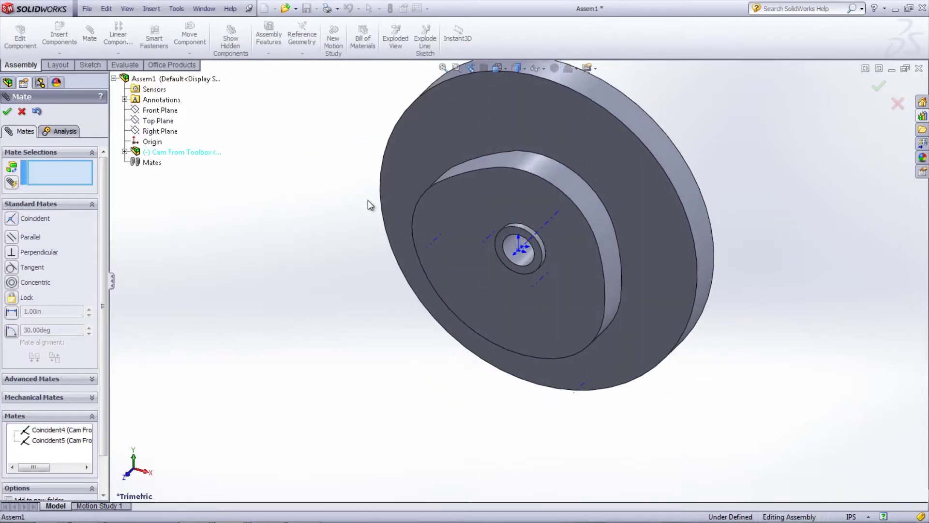
Mate the cam's flat face coincident to the Front Plane.
{"action": "middle_click_drag", "start_coordinate": [676, 182], "coordinate": [737, 213]}
{"action": "left_click", "coordinate": [737, 214]}
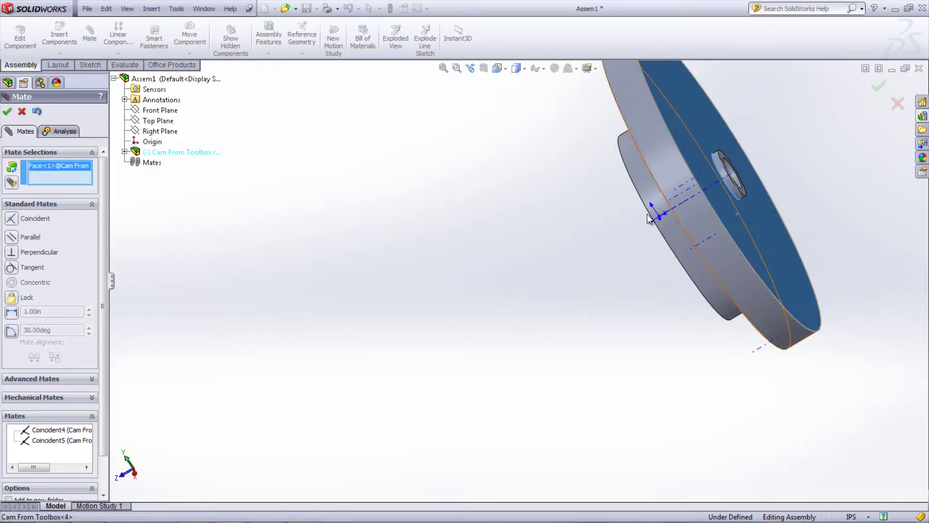
{"action": "left_click", "coordinate": [160, 110]}
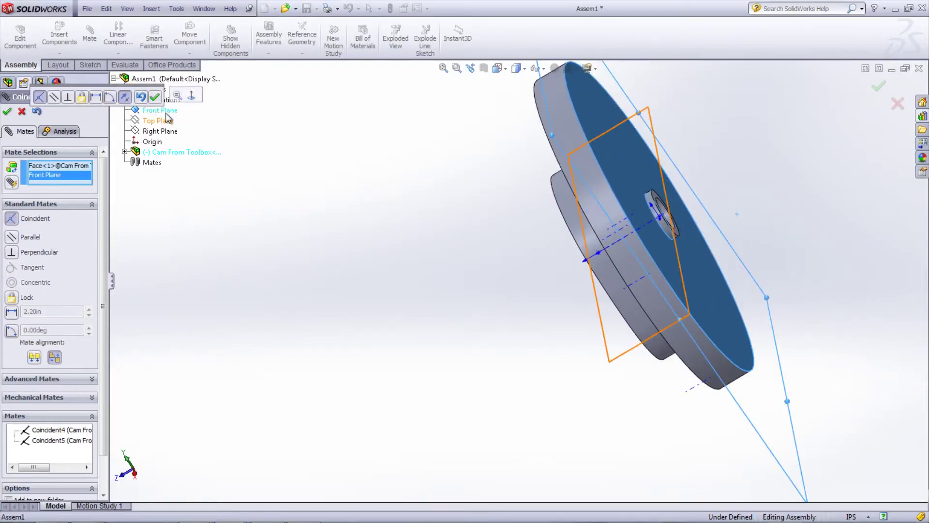
{"action": "left_click", "coordinate": [153, 98]}
Insert the follower beside the cam and mate its end face coincident to the cam face.
{"action": "left_click", "coordinate": [61, 42]}
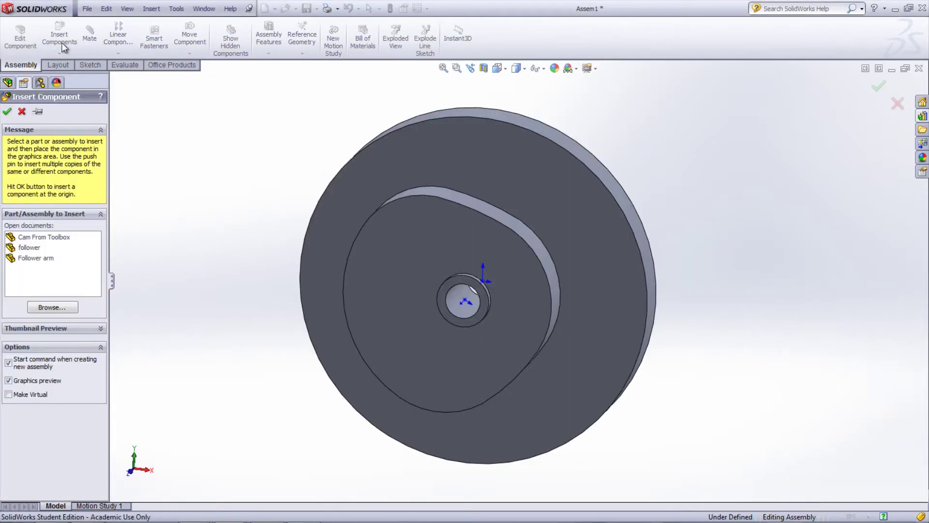
{"action": "left_click", "coordinate": [29, 247]}
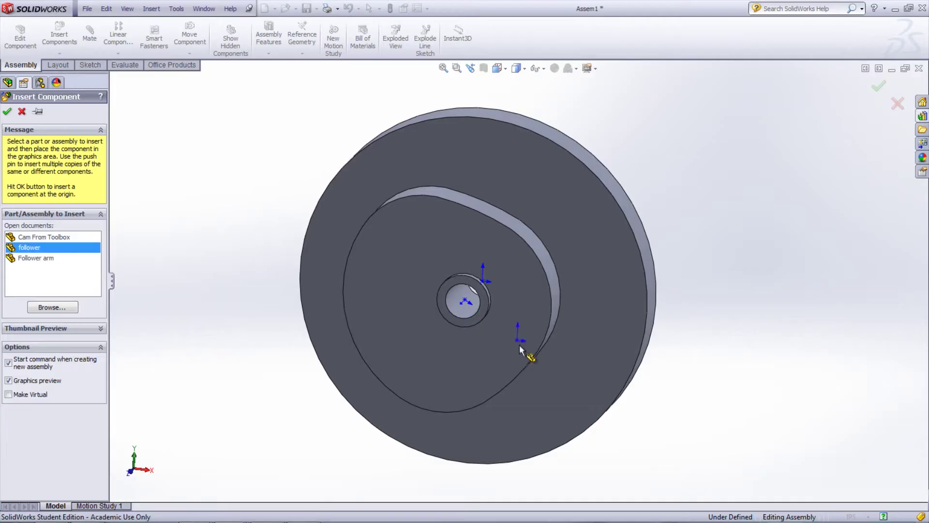
{"action": "left_click", "coordinate": [694, 283]}
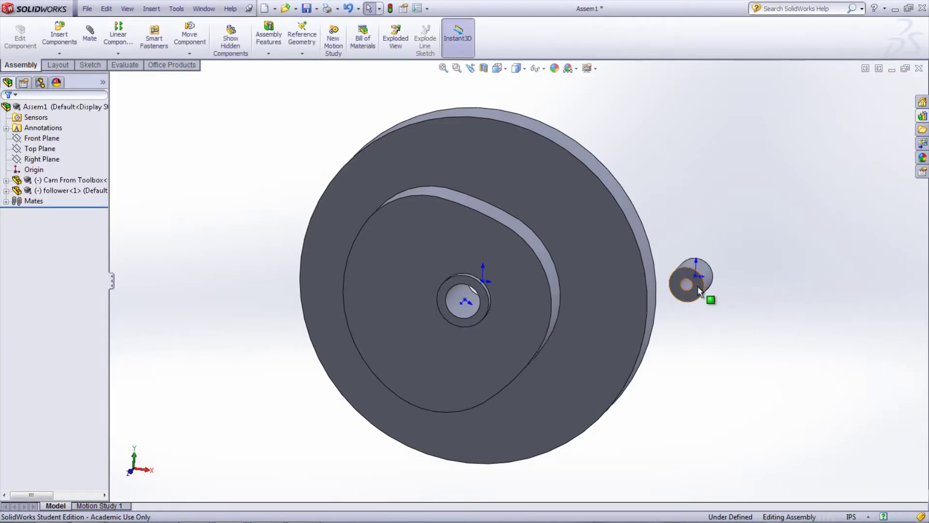
{"action": "left_click", "coordinate": [696, 285]}
{"action": "left_click", "coordinate": [798, 221]}
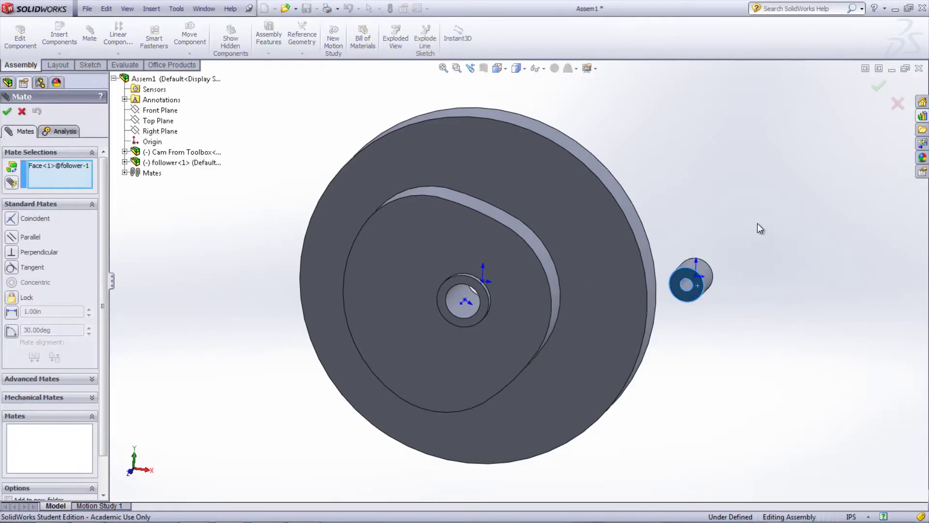
{"action": "left_click", "coordinate": [533, 280]}
{"action": "key", "text": "Return"}
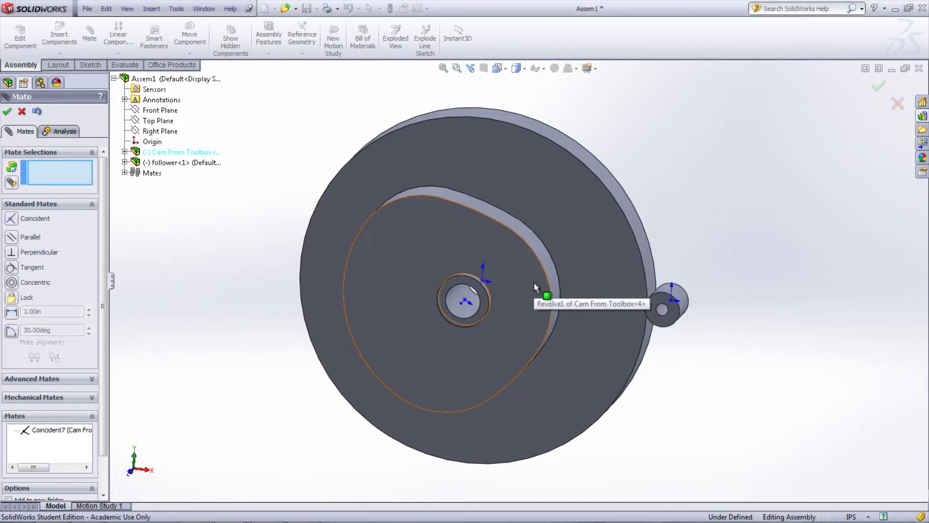
Add a cam tangent mate between the follower's cylinder and the three cam groove faces.
{"action": "left_click", "coordinate": [94, 393]}
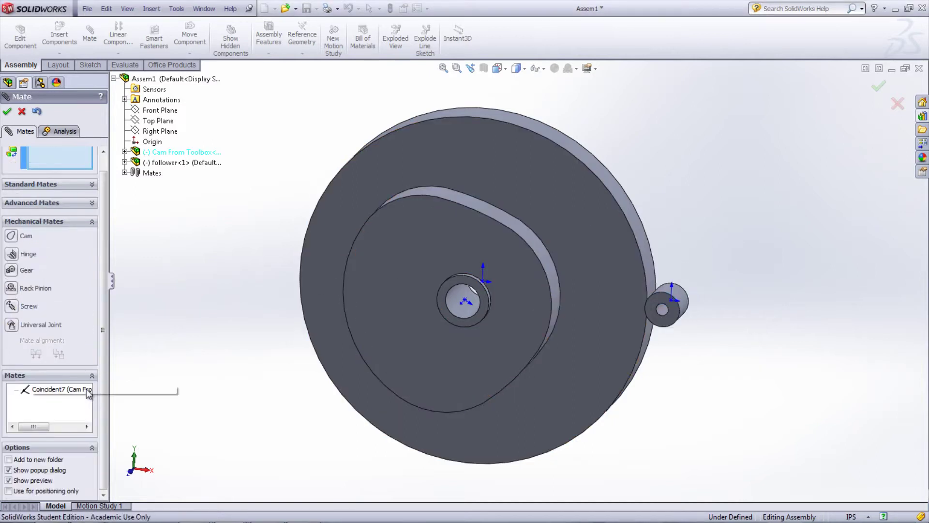
{"action": "left_click", "coordinate": [15, 238]}
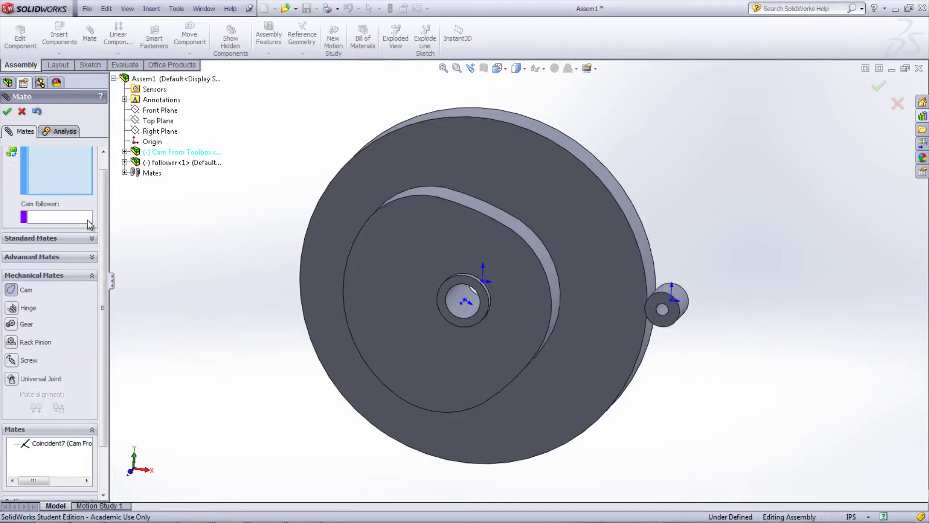
{"action": "left_click", "coordinate": [668, 290]}
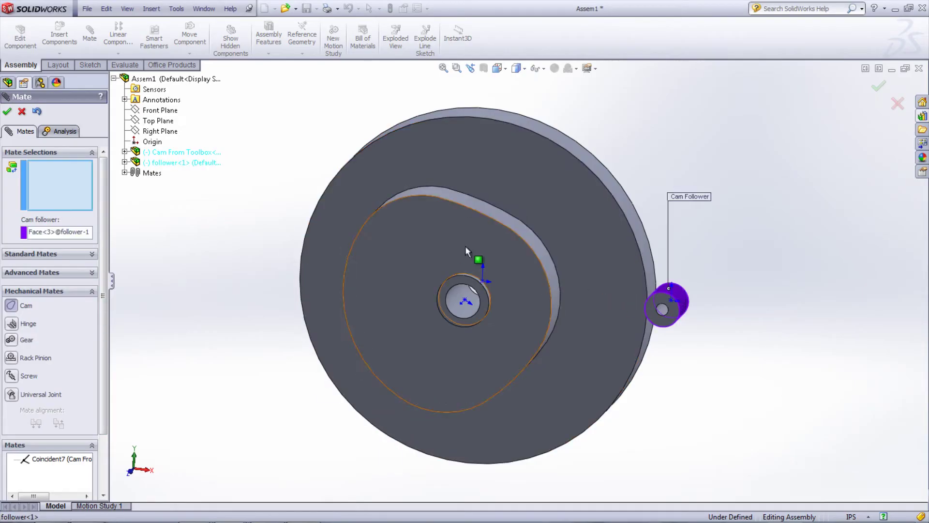
{"action": "left_click", "coordinate": [539, 250]}
{"action": "scroll", "coordinate": [519, 236], "scroll_direction": "down", "scroll_amount": 5}
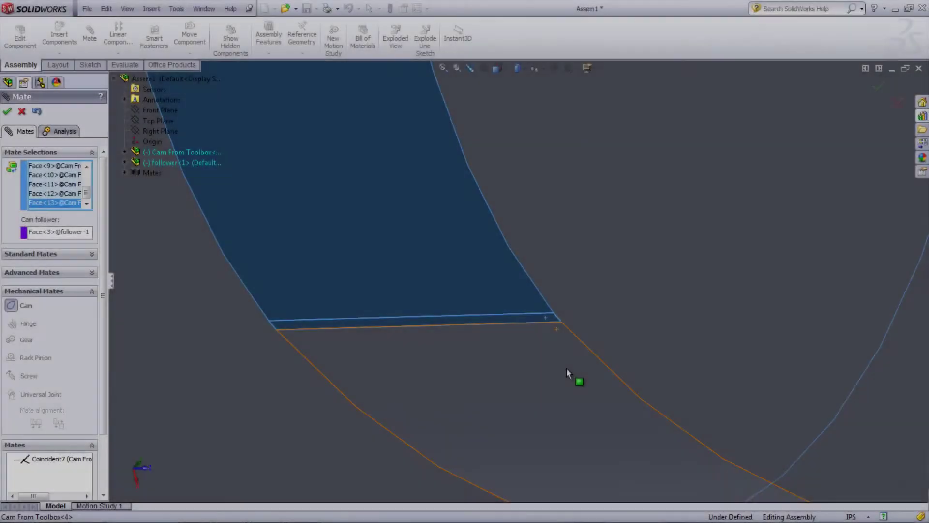
{"action": "left_click", "coordinate": [569, 372]}
{"action": "scroll", "coordinate": [604, 385], "scroll_direction": "up", "scroll_amount": 5}
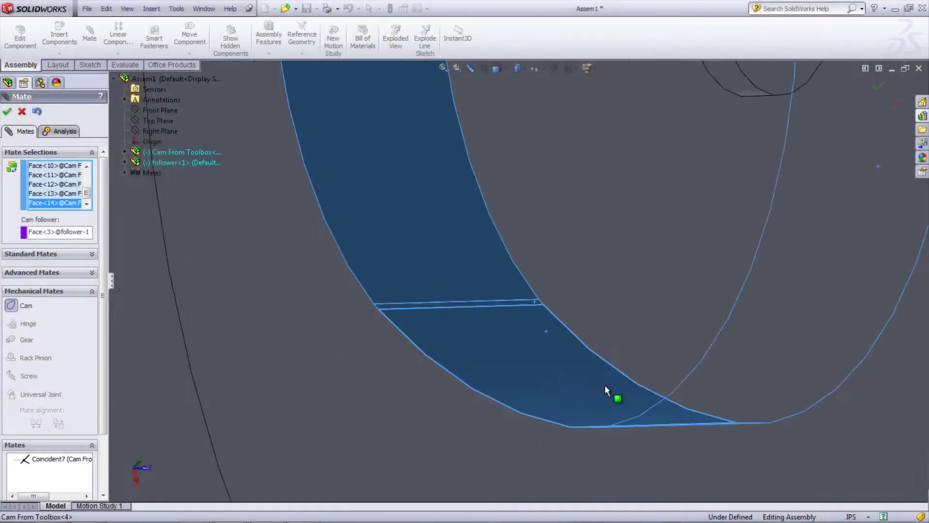
{"action": "middle_click_drag", "start_coordinate": [663, 338], "coordinate": [624, 325]}
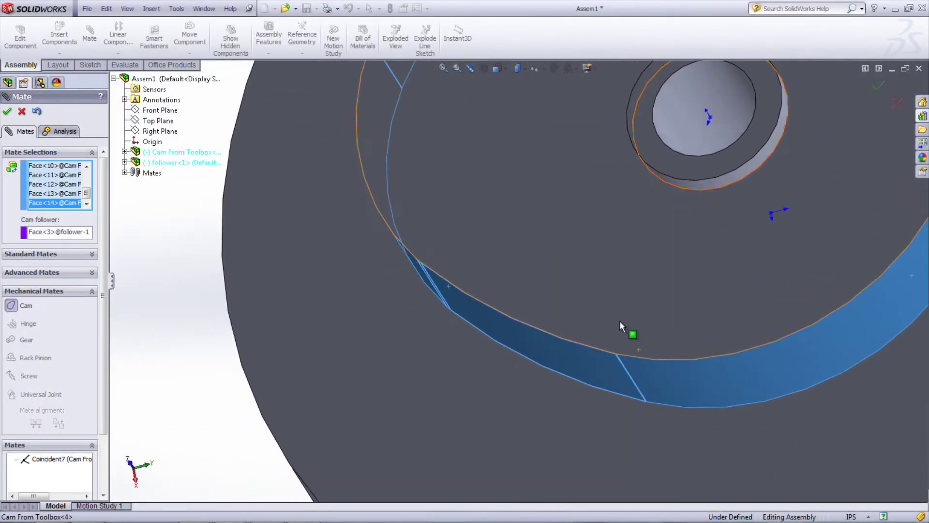
{"action": "scroll", "coordinate": [617, 329], "scroll_direction": "down", "scroll_amount": 10}
{"action": "left_click", "coordinate": [516, 309]}
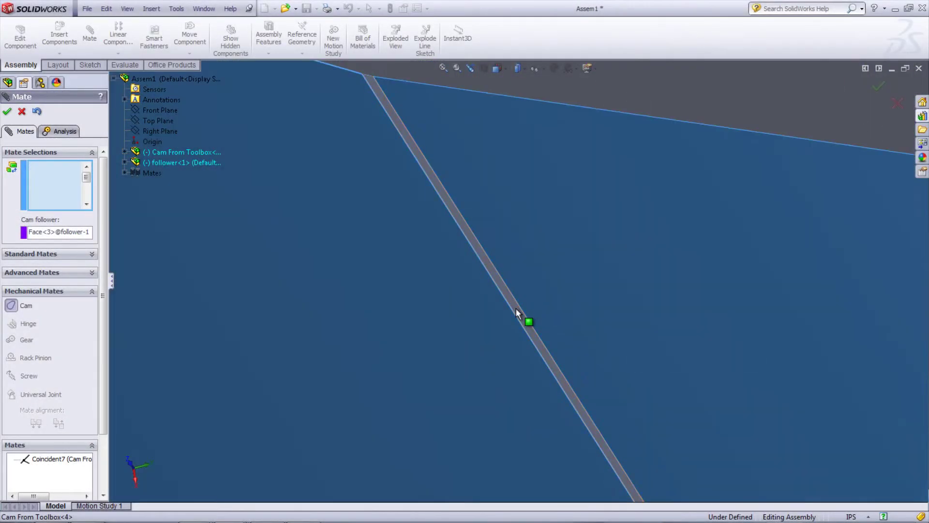
{"action": "scroll", "coordinate": [515, 309], "scroll_direction": "up", "scroll_amount": 8}
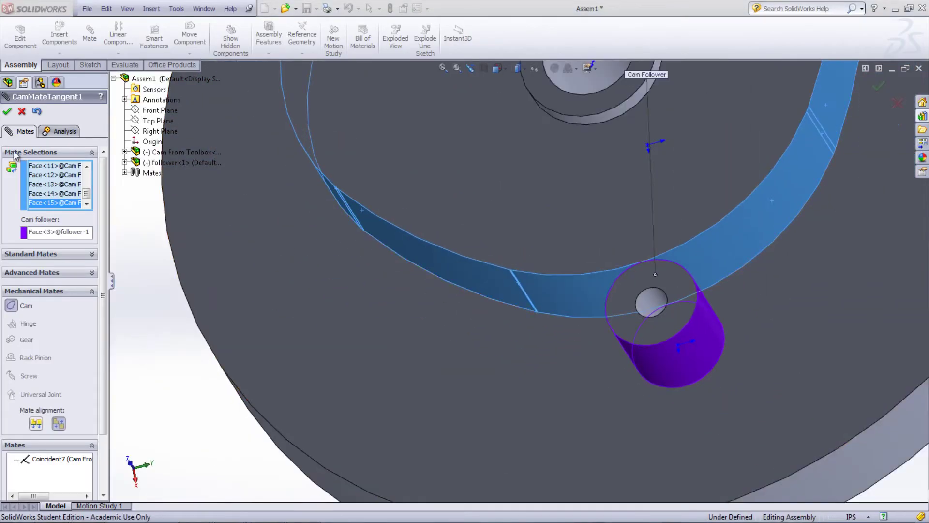
{"action": "left_click", "coordinate": [7, 112]}
{"action": "scroll", "coordinate": [300, 219], "scroll_direction": "up", "scroll_amount": 5}
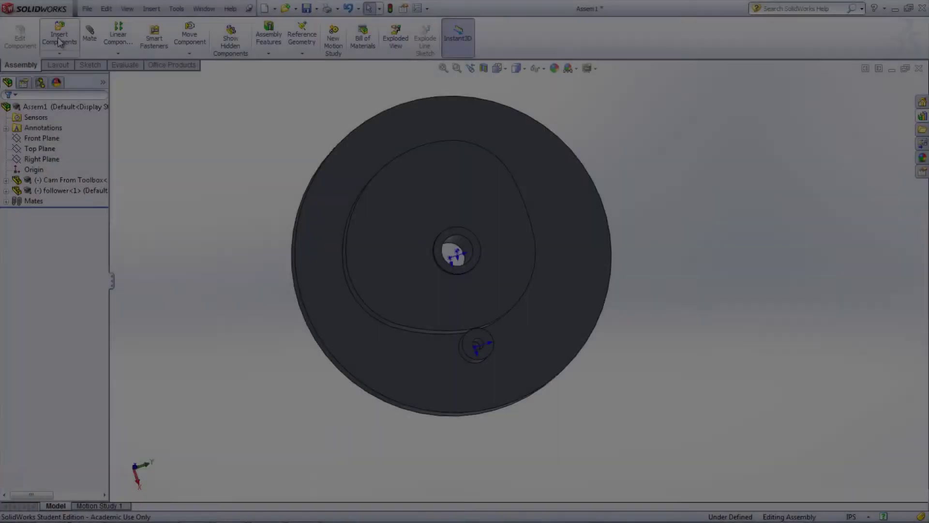
Insert the Follower arm and mate its pin edge coincident to the follower's edge.
{"action": "left_click", "coordinate": [59, 41]}
{"action": "left_click", "coordinate": [43, 257]}
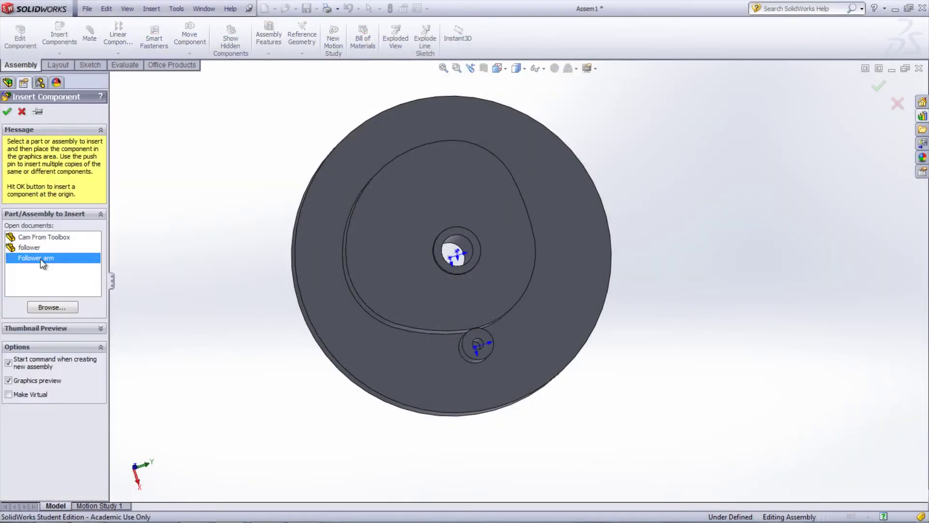
{"action": "left_click", "coordinate": [716, 261]}
{"action": "scroll", "coordinate": [716, 261], "scroll_direction": "down", "scroll_amount": 3}
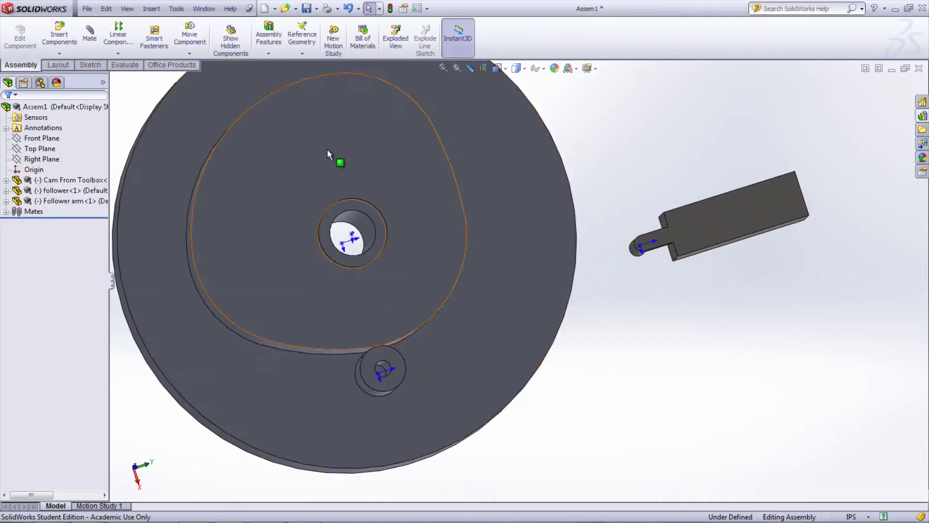
{"action": "left_click", "coordinate": [90, 34]}
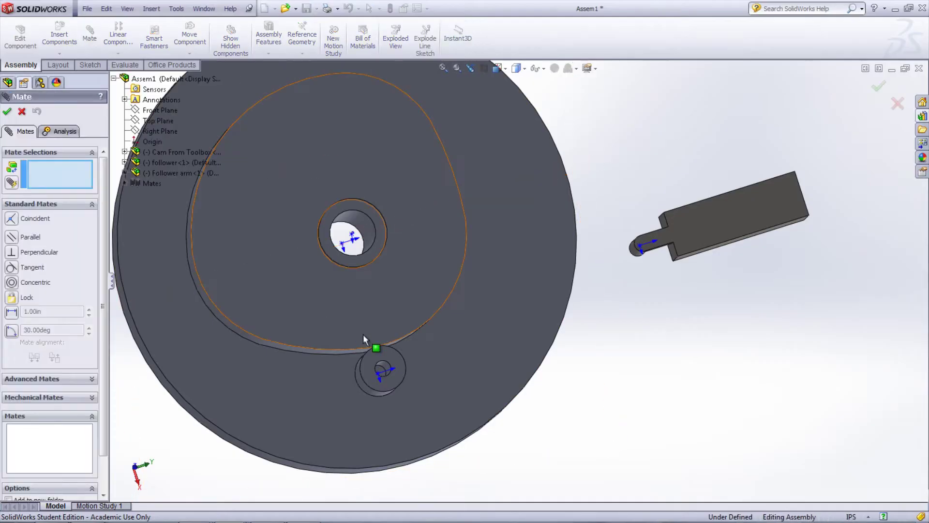
{"action": "left_click", "coordinate": [383, 364]}
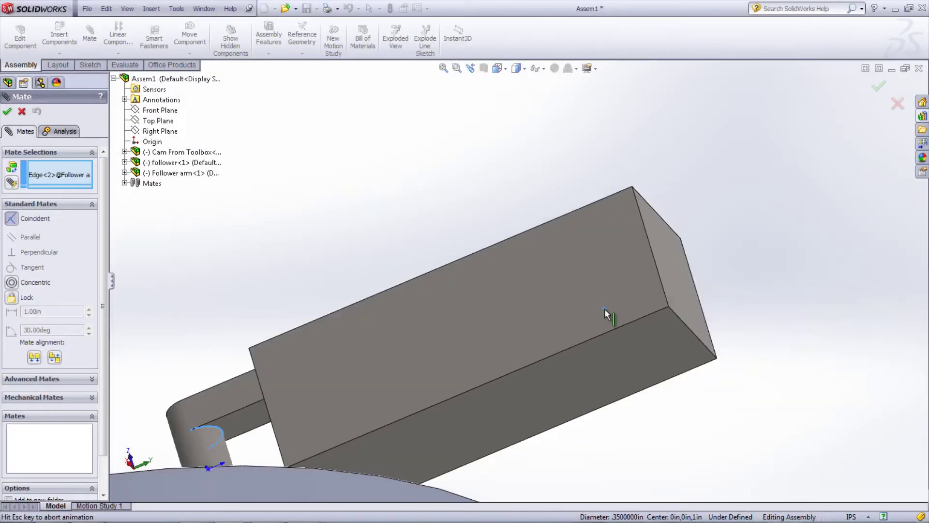
{"action": "left_click", "coordinate": [610, 314]}
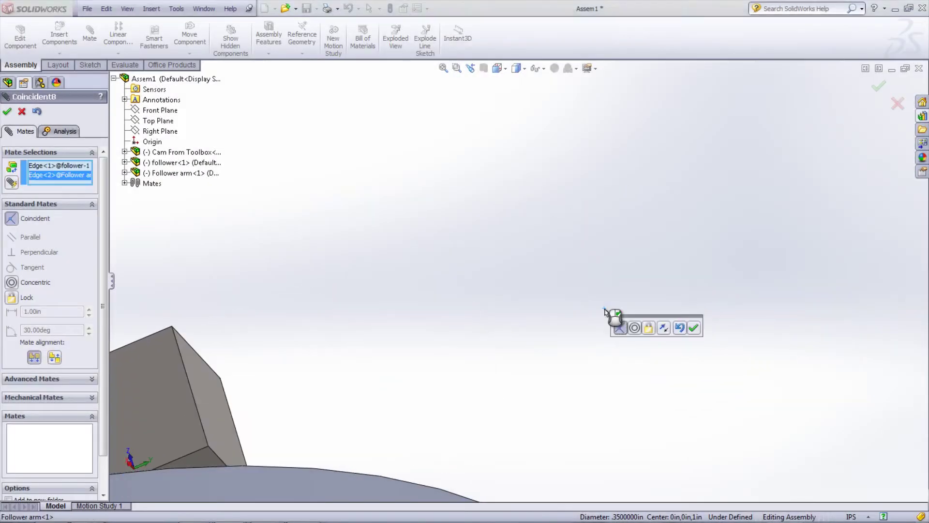
{"action": "left_click", "coordinate": [695, 327]}
Align the Follower arm's Right Plane with the assembly Top Plane, then spin the cam to check.
{"action": "left_click", "coordinate": [124, 173]}
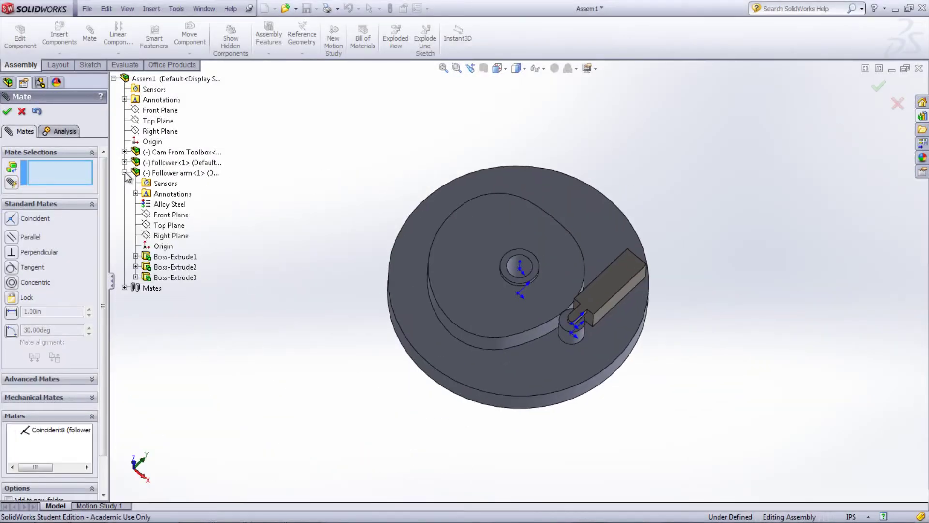
{"action": "left_click", "coordinate": [157, 237]}
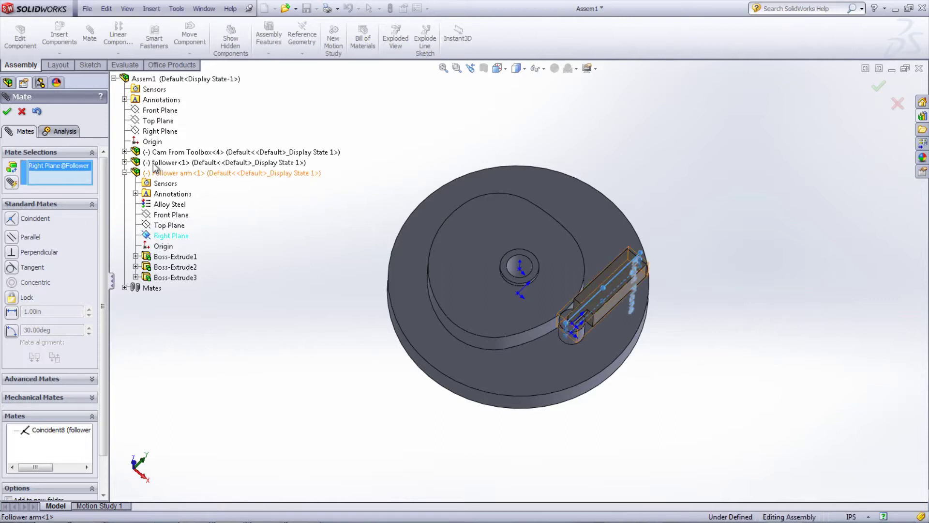
{"action": "left_click", "coordinate": [157, 125]}
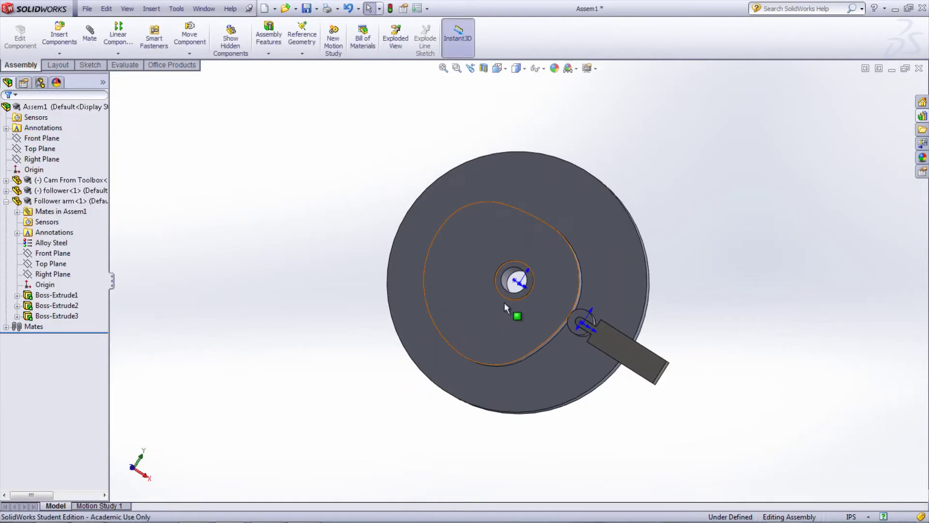
{"action": "left_click_drag", "start_coordinate": [512, 310], "coordinate": [524, 336]}
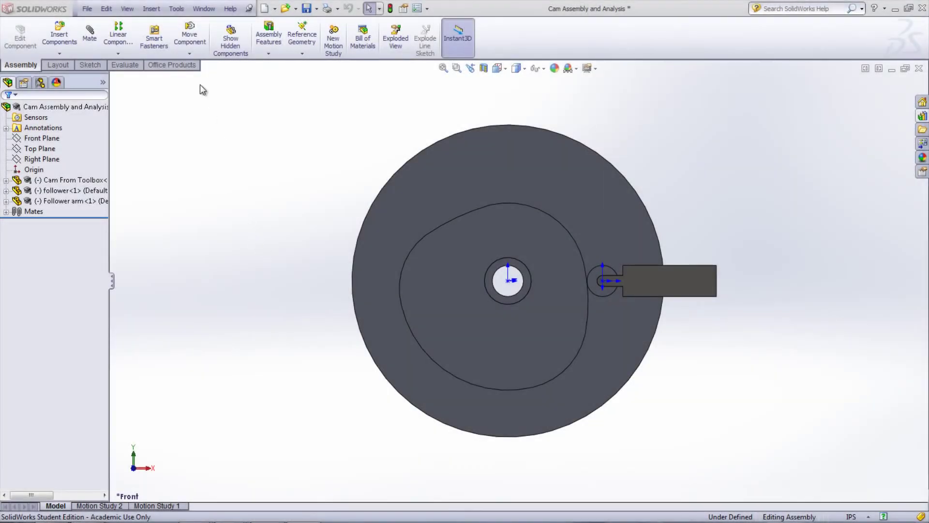
Enable SolidWorks Motion in the Tools > Add-Ins dialog.
{"action": "left_click", "coordinate": [176, 8]}
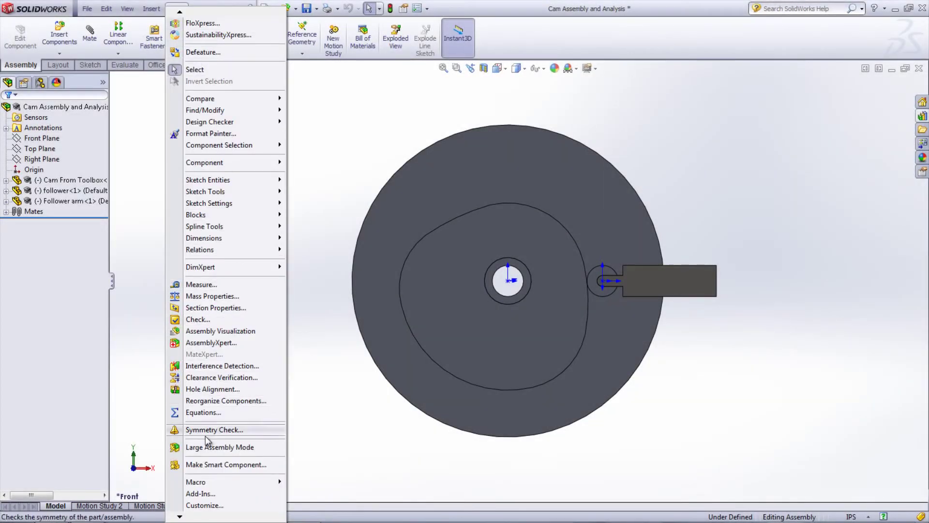
{"action": "left_click", "coordinate": [199, 493]}
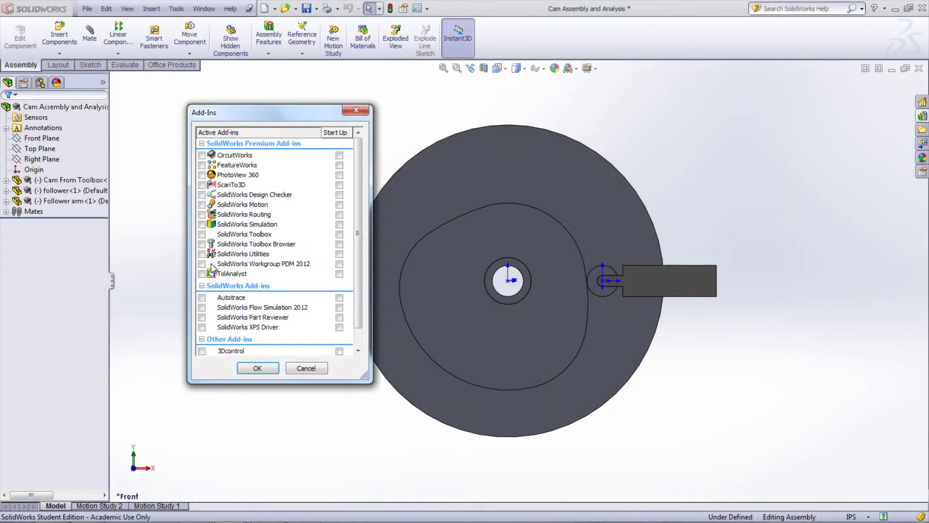
{"action": "left_click", "coordinate": [202, 204]}
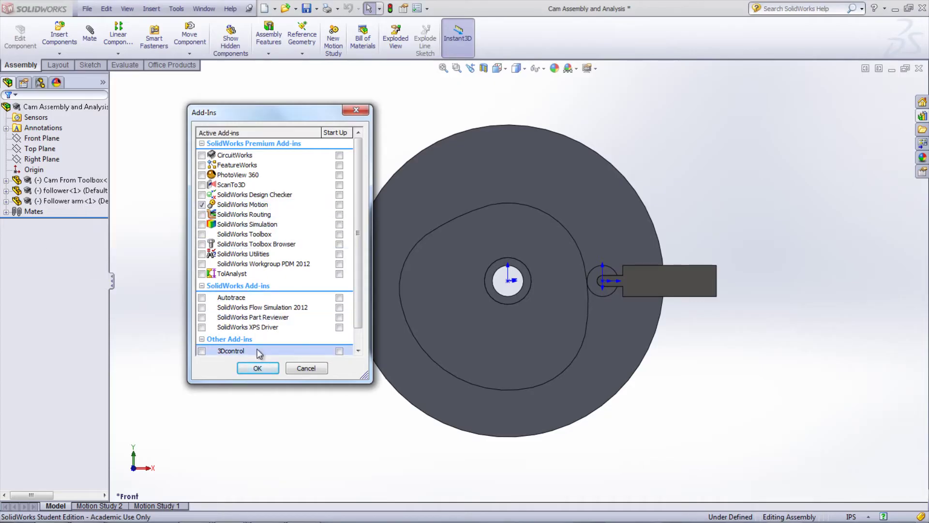
{"action": "left_click", "coordinate": [256, 368]}
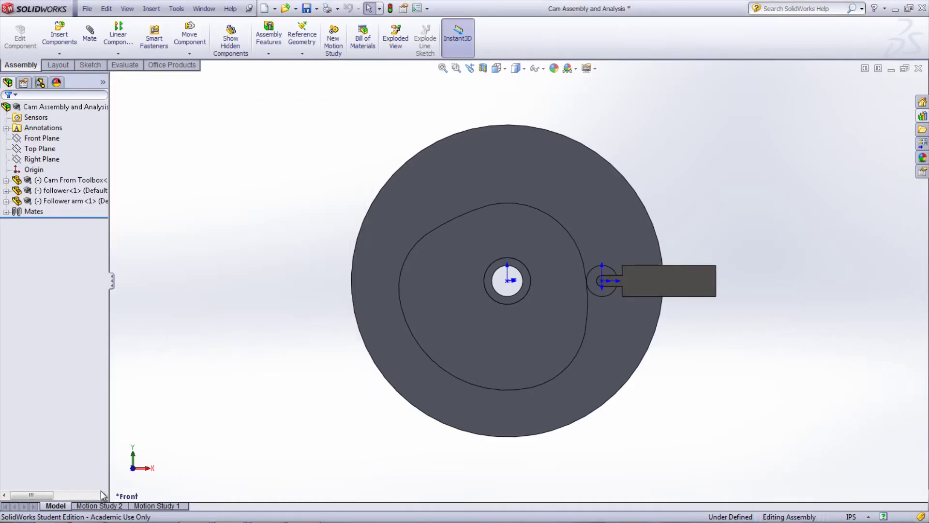
Switch to the Motion Study 2 tab and set its study type to Motion Analysis.
{"action": "left_click", "coordinate": [100, 506]}
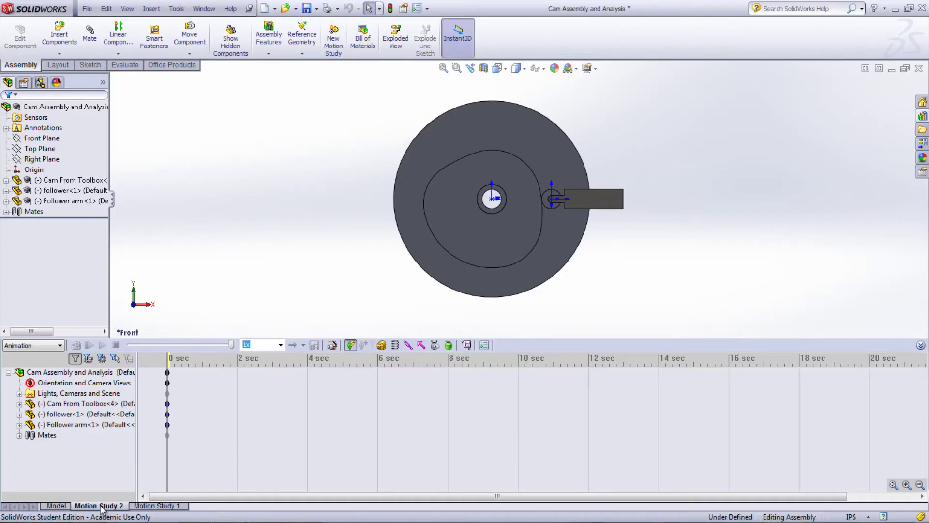
{"action": "left_click", "coordinate": [60, 345]}
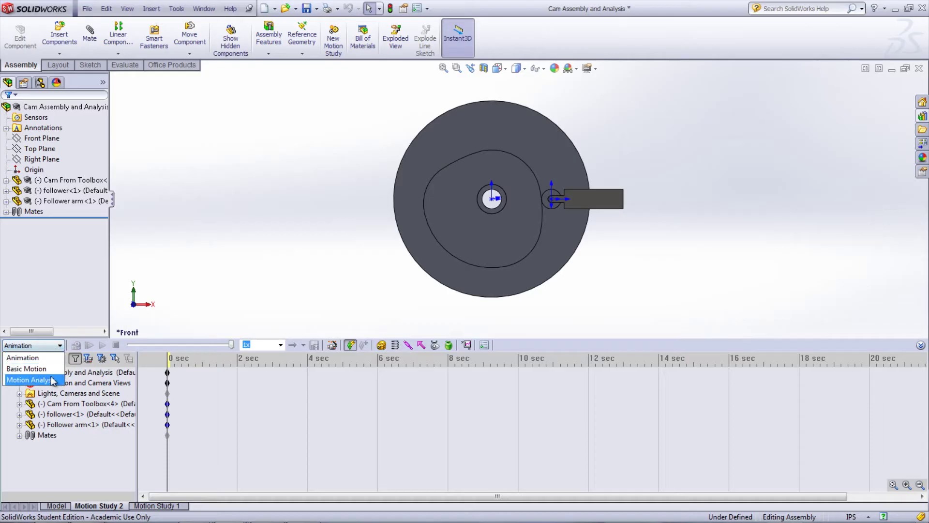
{"action": "left_click", "coordinate": [29, 379]}
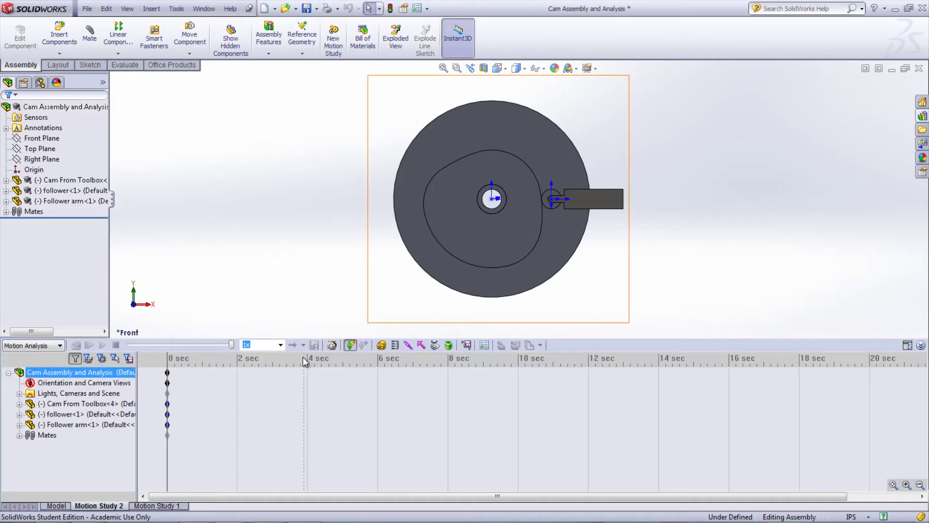
Add a rotary motor on the cam hub edge.
{"action": "left_click", "coordinate": [381, 345]}
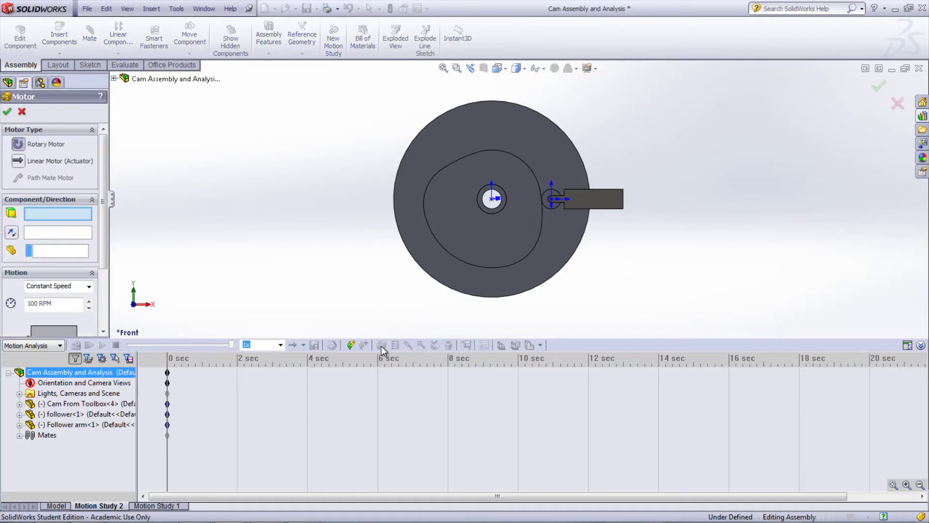
{"action": "left_click", "coordinate": [499, 210]}
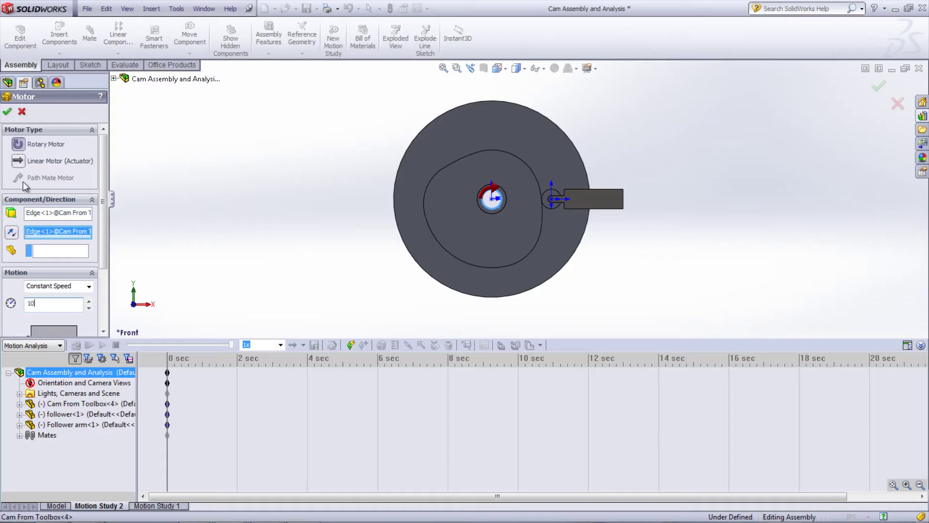
{"action": "left_click", "coordinate": [8, 113]}
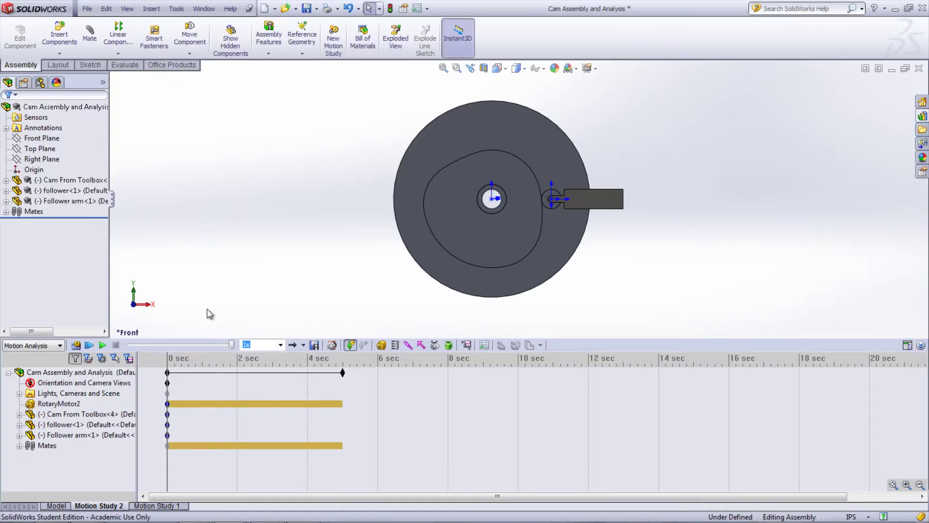
Extend the study duration to 6 seconds and calculate the motion.
{"action": "left_click_drag", "start_coordinate": [278, 371], "coordinate": [377, 373]}
{"action": "left_click", "coordinate": [76, 344]}
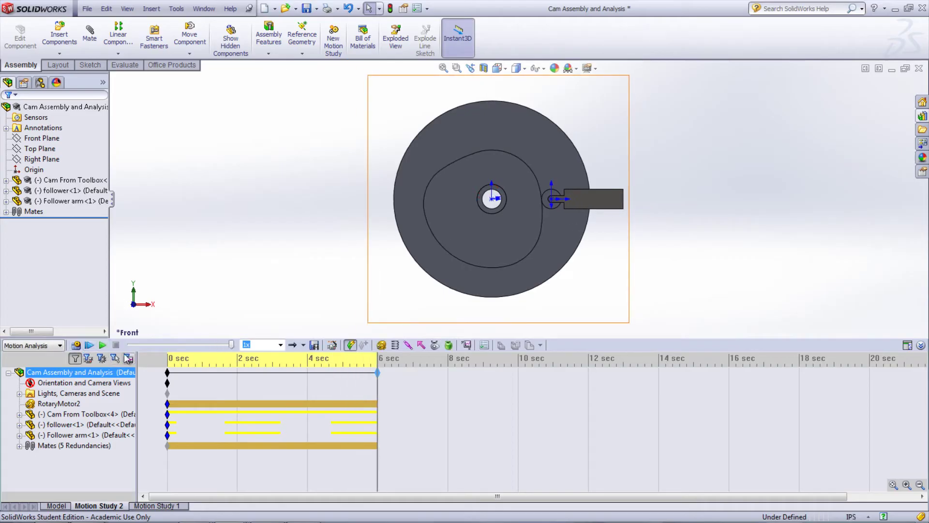
{"action": "left_click", "coordinate": [435, 344]}
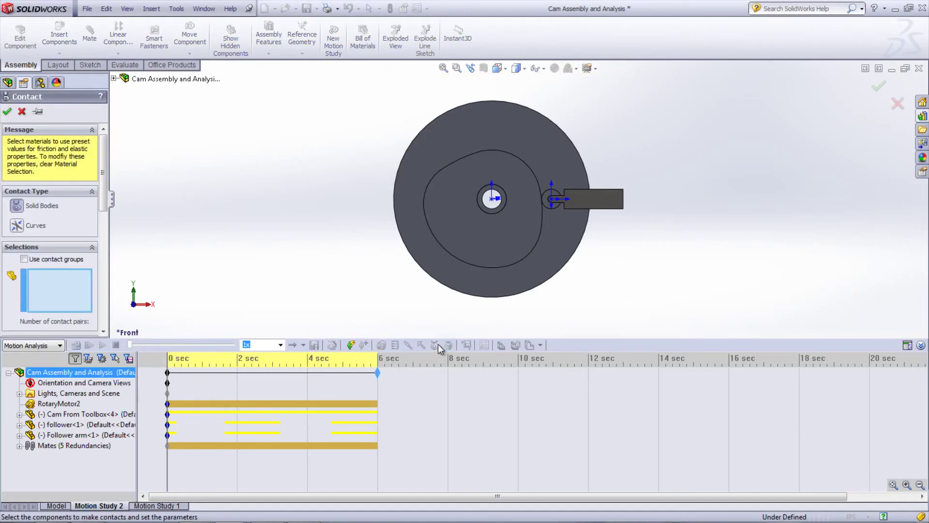
Create a solid body contact between cam and follower with Steel (Greasy) for both materials.
{"action": "left_click", "coordinate": [522, 224]}
{"action": "left_click", "coordinate": [548, 205]}
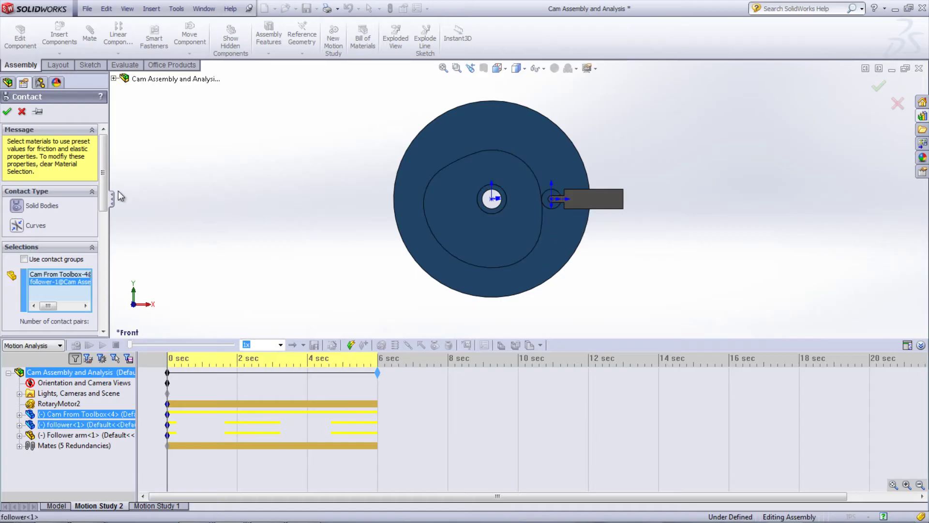
{"action": "scroll", "coordinate": [104, 228], "scroll_direction": "down", "scroll_amount": 4}
{"action": "left_click", "coordinate": [80, 202]}
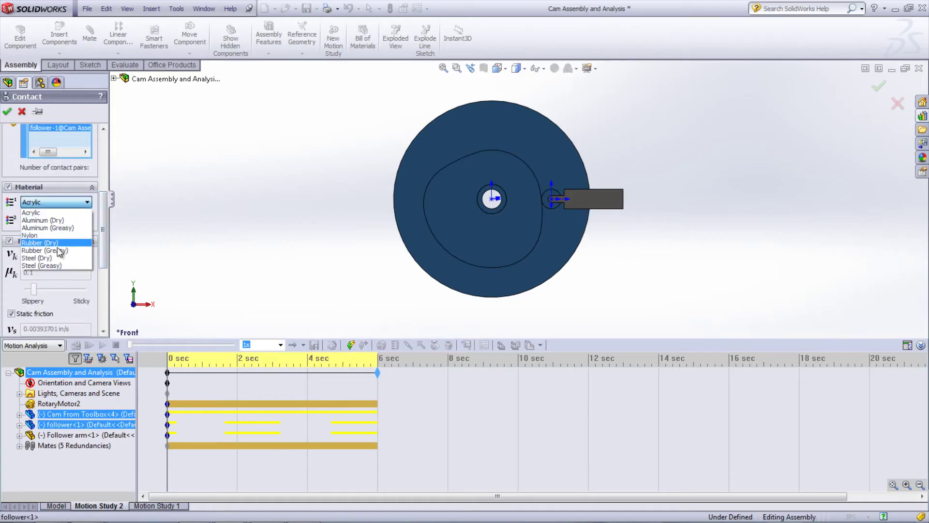
{"action": "left_click", "coordinate": [42, 265]}
{"action": "left_click", "coordinate": [48, 220]}
{"action": "left_click", "coordinate": [39, 283]}
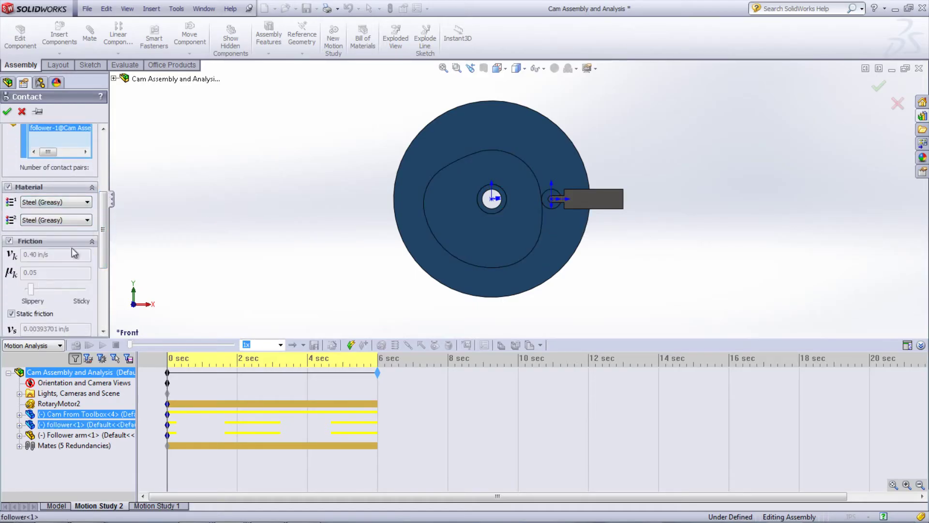
{"action": "scroll", "coordinate": [106, 236], "scroll_direction": "down", "scroll_amount": 5}
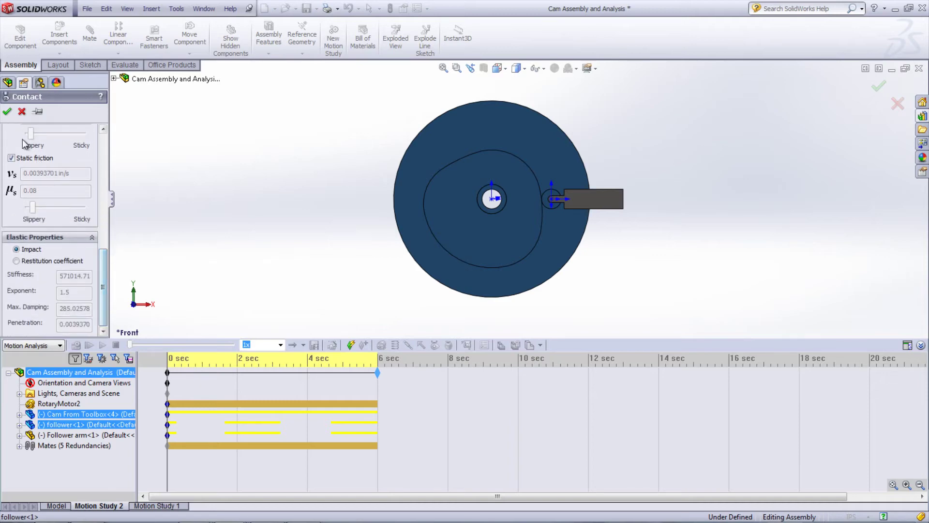
{"action": "left_click", "coordinate": [8, 112]}
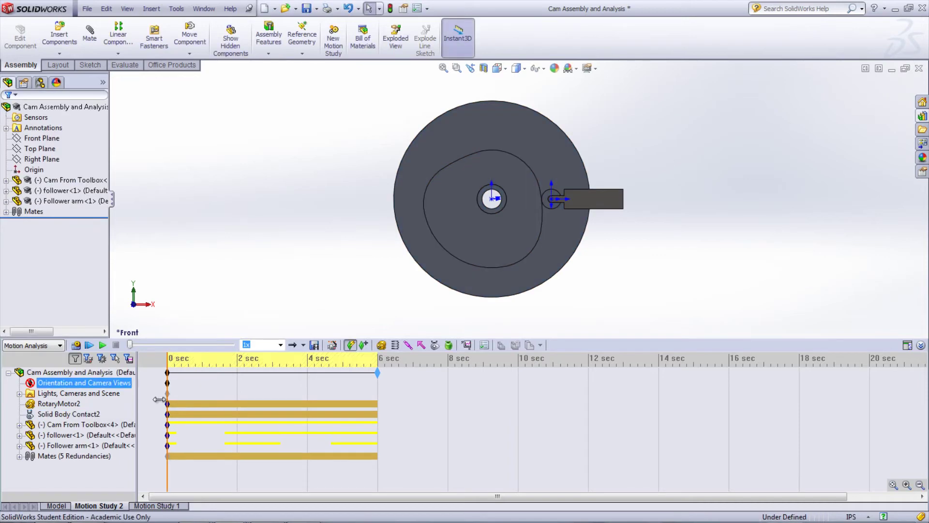
Suppress the CamMateTangent1 mate in the motion study tree.
{"action": "left_click", "coordinate": [19, 457]}
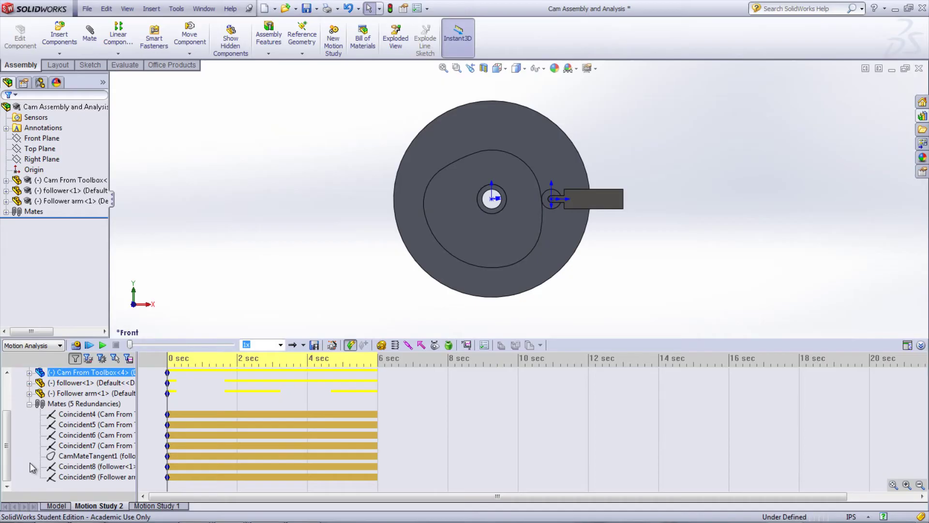
{"action": "right_click", "coordinate": [62, 458]}
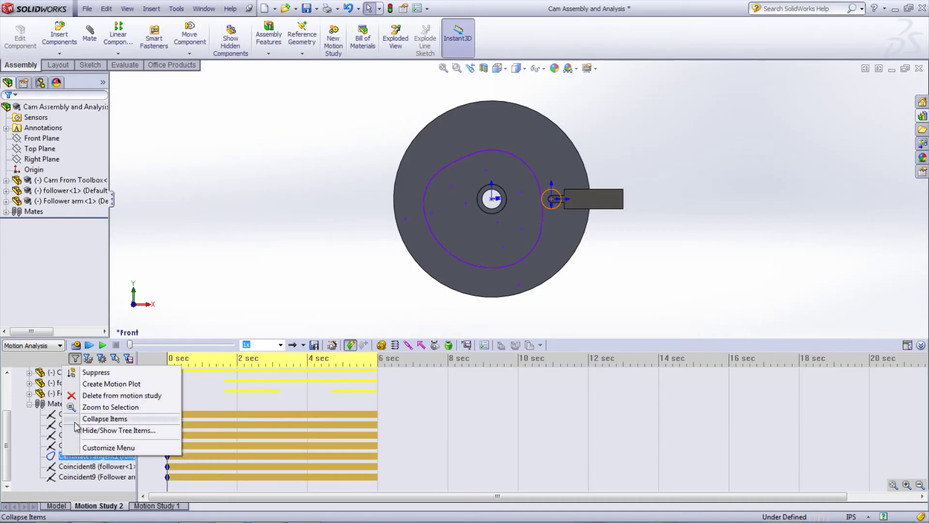
{"action": "left_click", "coordinate": [92, 373]}
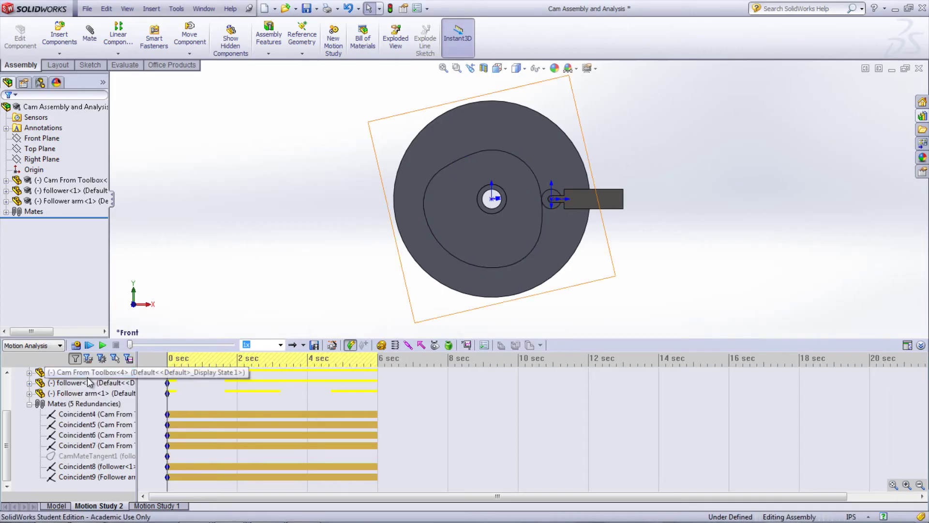
{"action": "left_click", "coordinate": [30, 404]}
{"action": "left_click", "coordinate": [243, 380]}
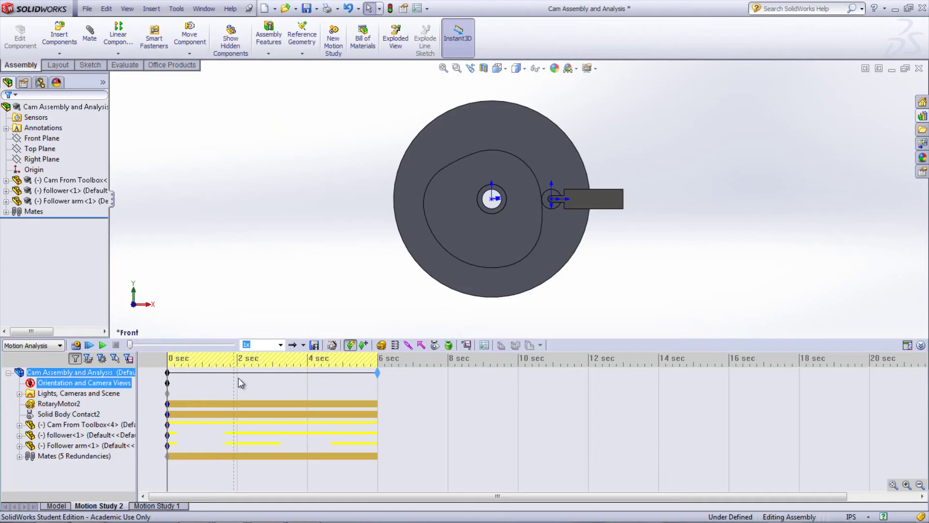
Add a linear spring from the follower arm's outer corner to the origin and recalculate.
{"action": "left_click", "coordinate": [395, 345]}
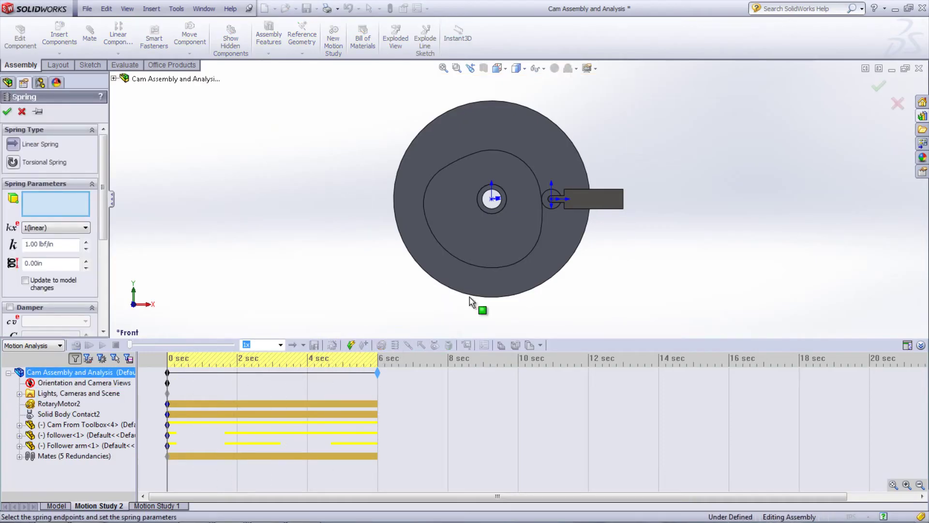
{"action": "left_click", "coordinate": [624, 190]}
{"action": "left_click", "coordinate": [492, 198]}
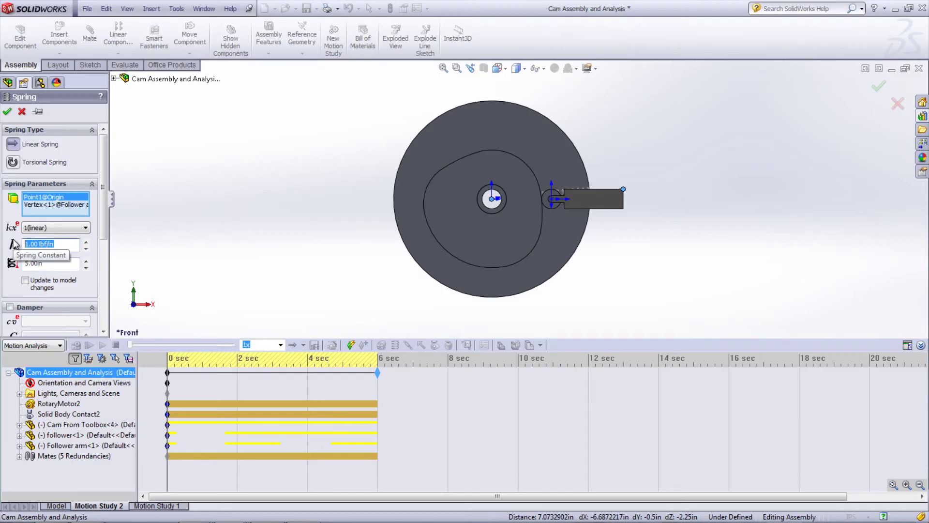
{"action": "key", "text": "Return"}
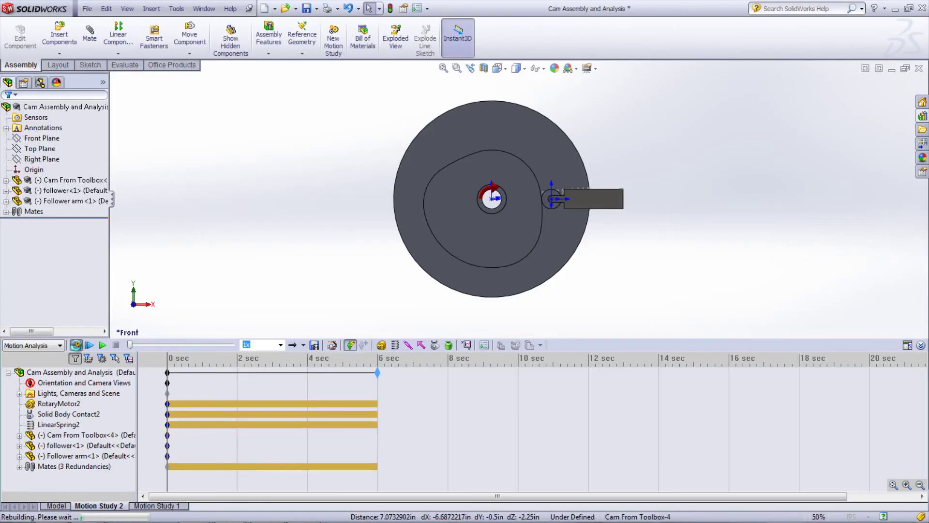
{"action": "left_click", "coordinate": [77, 346]}
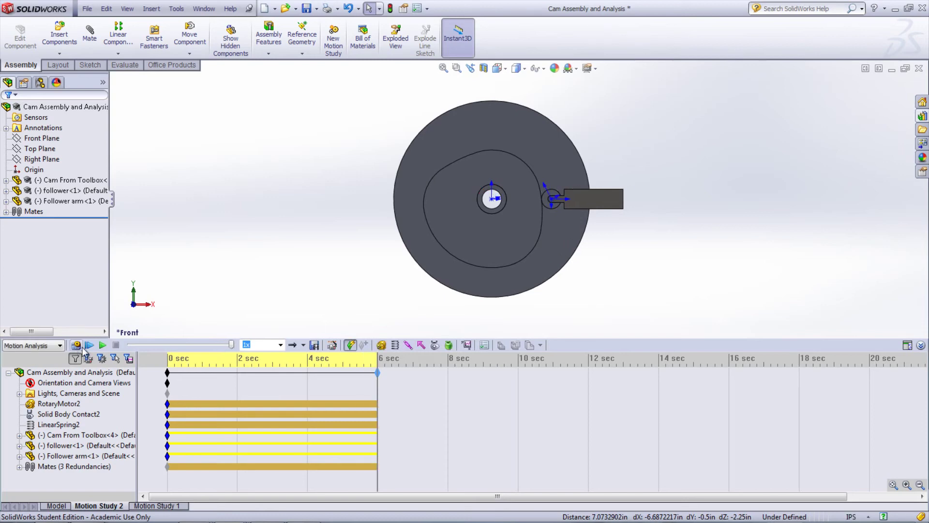
Plot the X-component linear velocity of the follower arm's corner, then close the graph.
{"action": "left_click", "coordinate": [466, 345]}
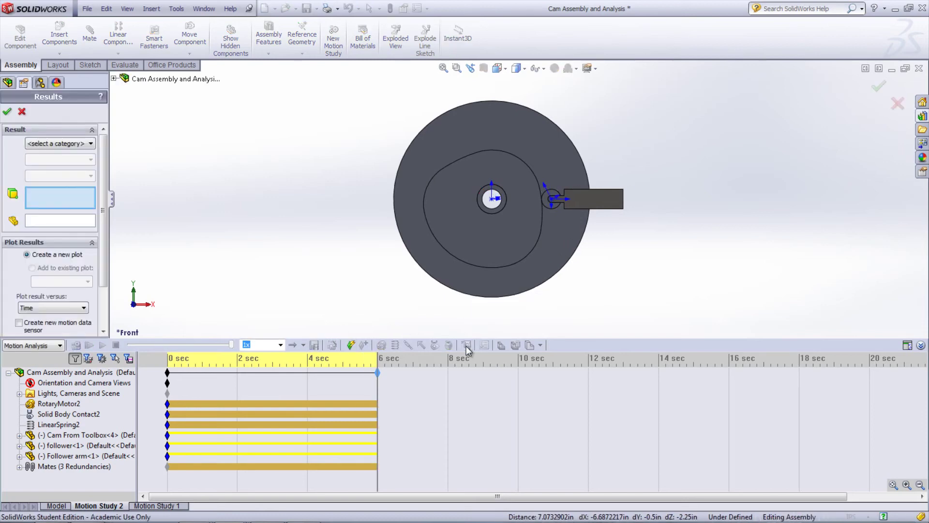
{"action": "left_click", "coordinate": [82, 143]}
{"action": "left_click", "coordinate": [53, 152]}
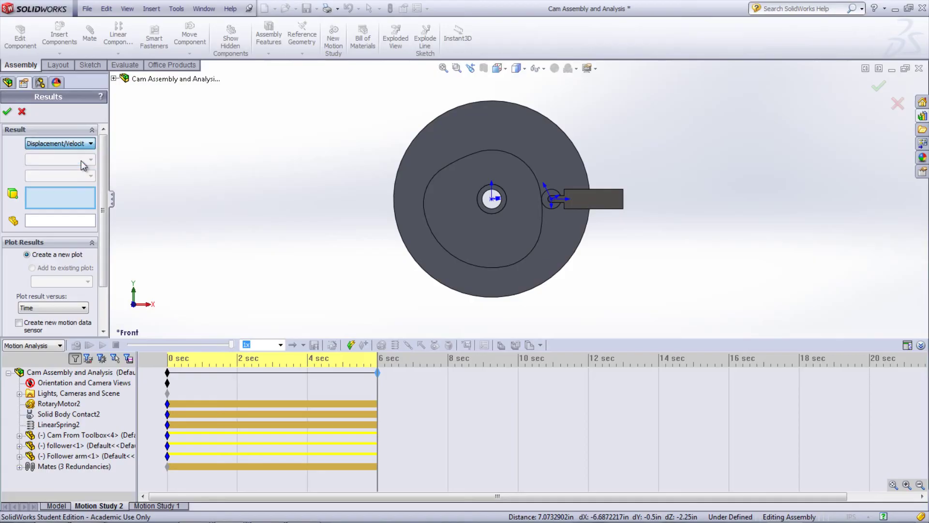
{"action": "left_click", "coordinate": [80, 160]}
{"action": "left_click", "coordinate": [49, 170]}
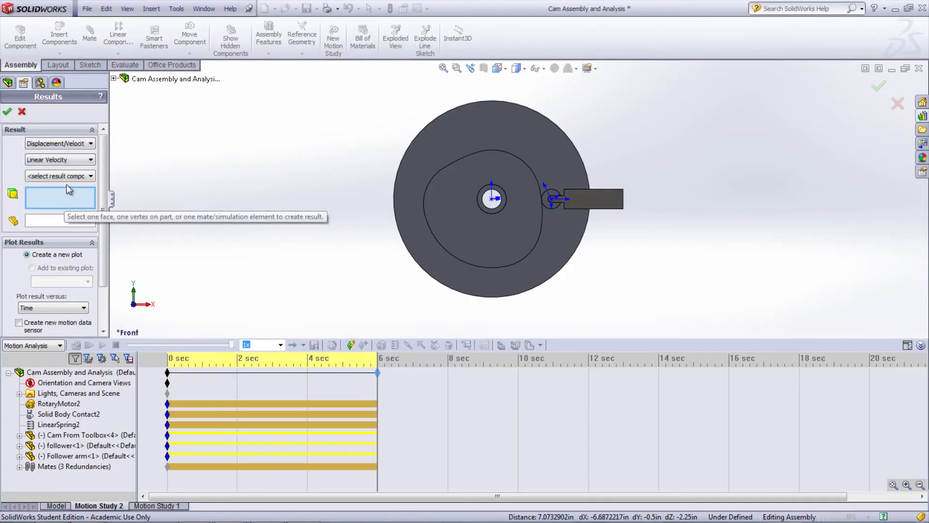
{"action": "left_click", "coordinate": [60, 175]}
{"action": "left_click", "coordinate": [48, 186]}
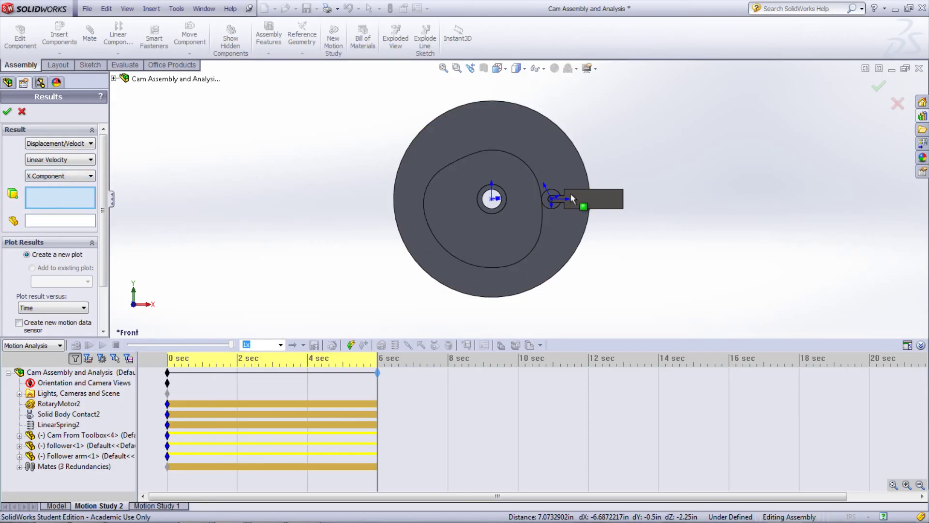
{"action": "left_click", "coordinate": [623, 189]}
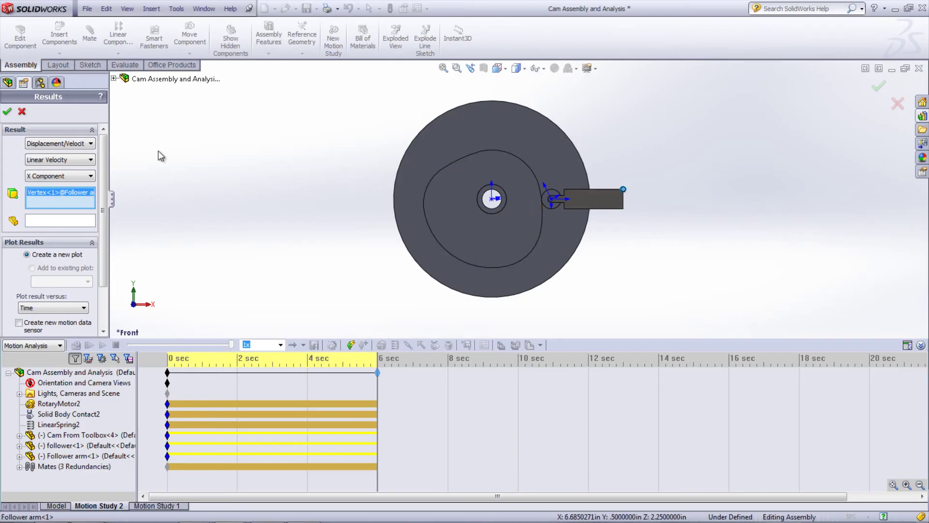
{"action": "left_click", "coordinate": [7, 111]}
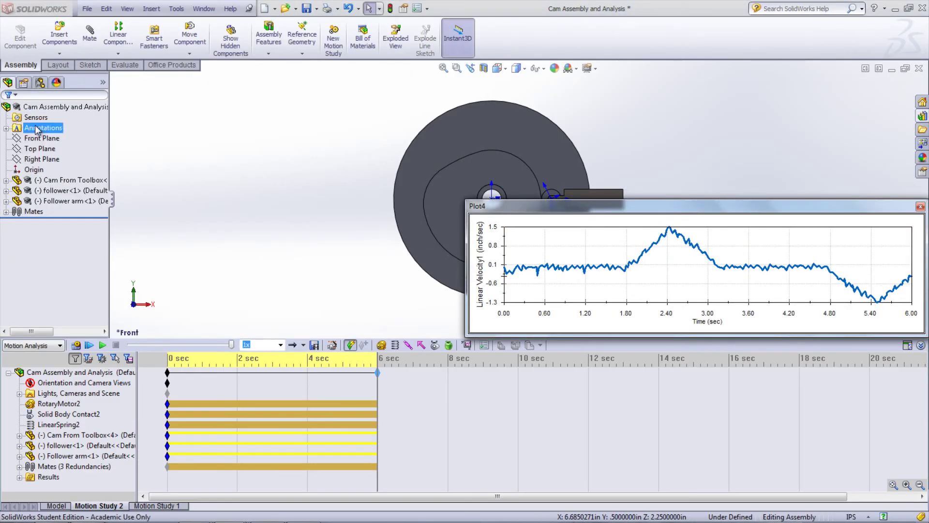
{"action": "left_click", "coordinate": [251, 358]}
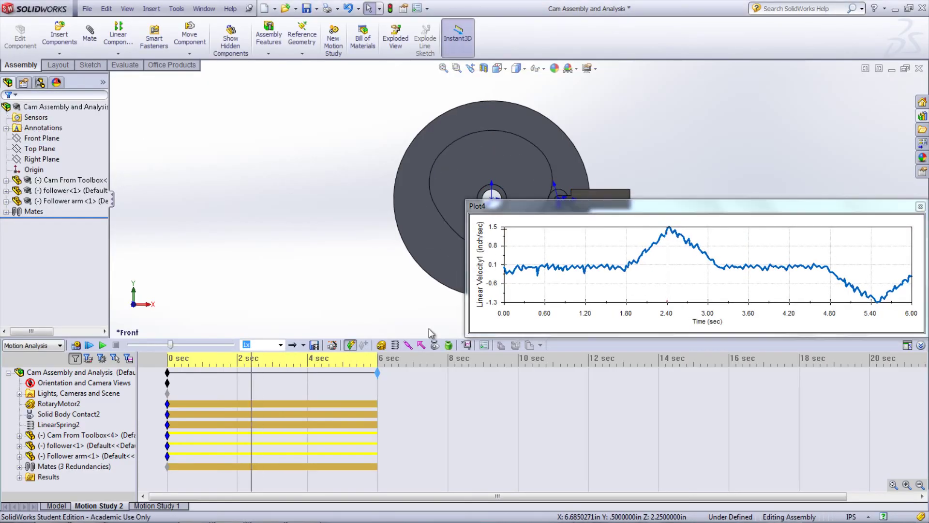
{"action": "left_click", "coordinate": [920, 207]}
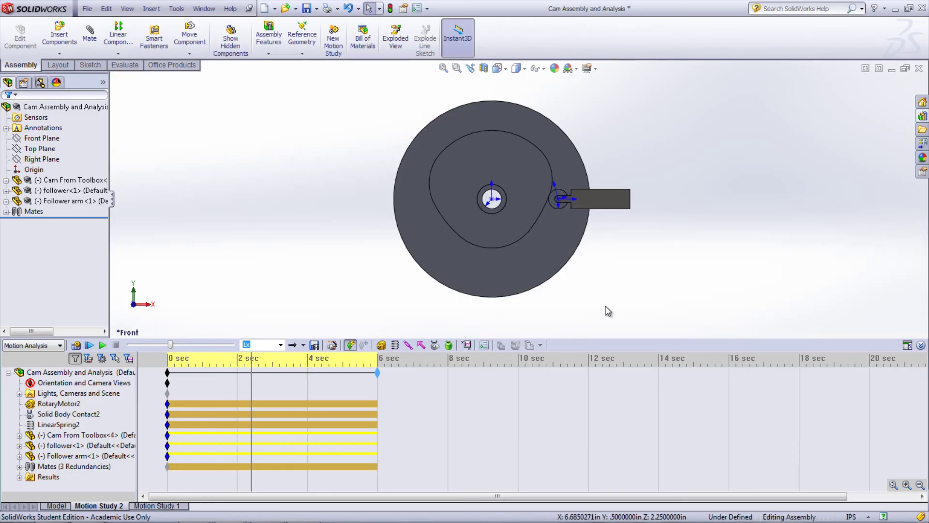
Create a Trace Path result plot for the vertex on the cam profile's lower left.
{"action": "left_click", "coordinate": [466, 345]}
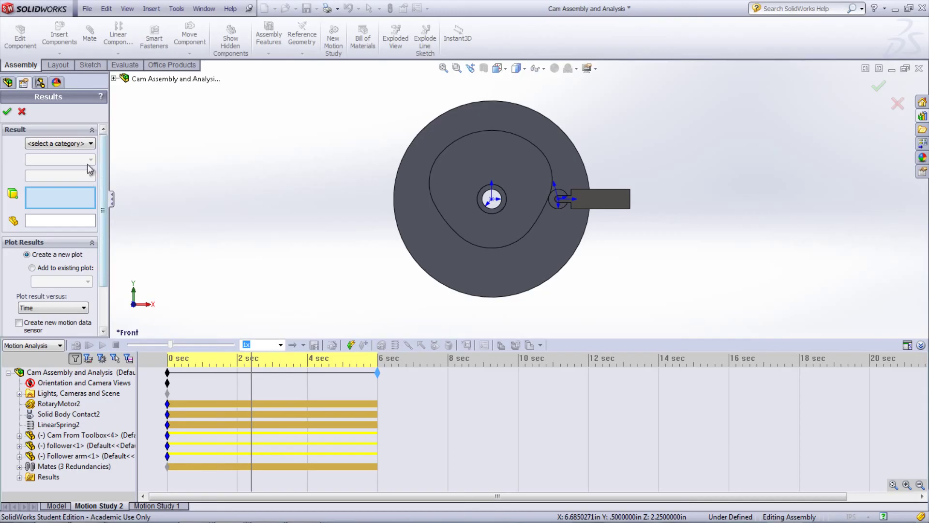
{"action": "left_click", "coordinate": [75, 145]}
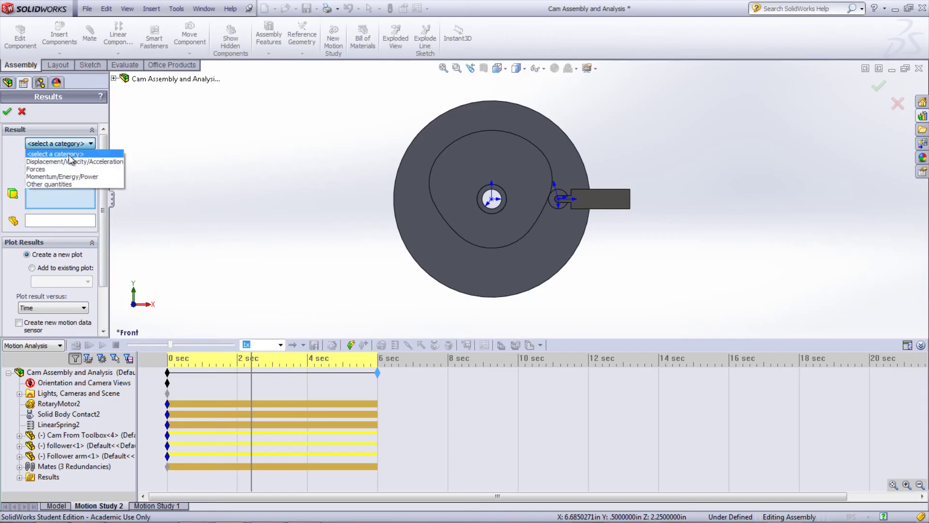
{"action": "left_click", "coordinate": [69, 162]}
{"action": "left_click", "coordinate": [69, 163]}
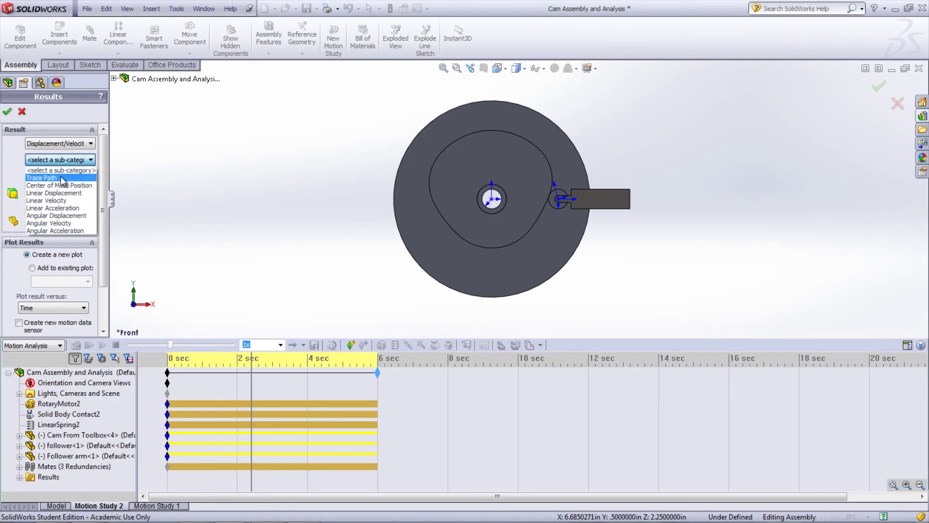
{"action": "left_click", "coordinate": [60, 177]}
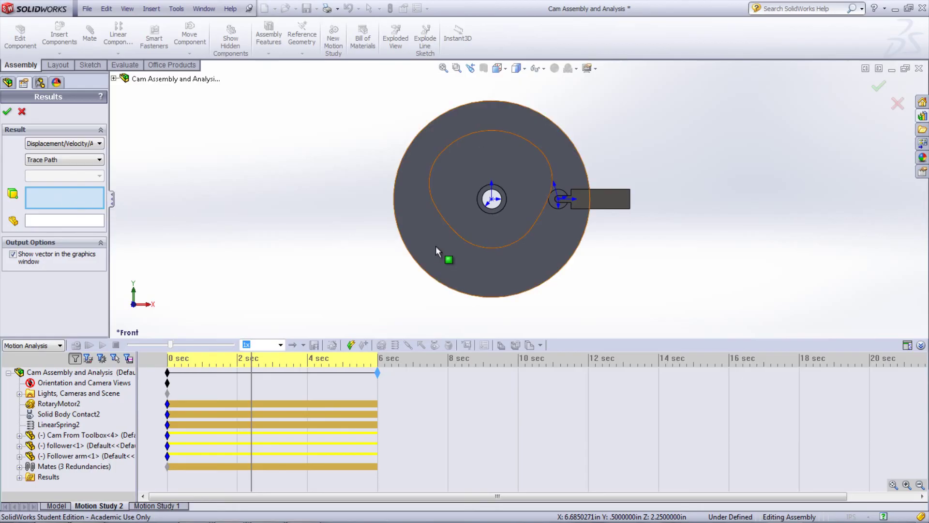
{"action": "left_click", "coordinate": [459, 236]}
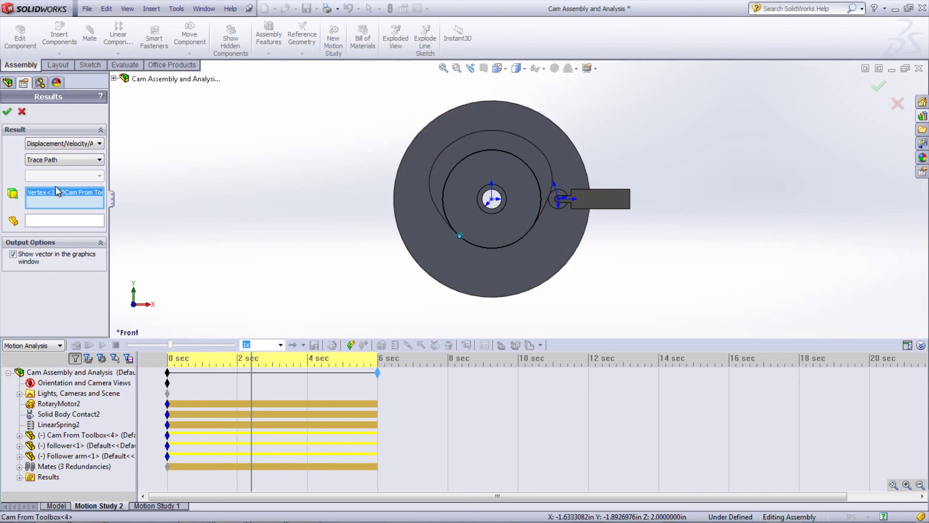
{"action": "left_click", "coordinate": [7, 111]}
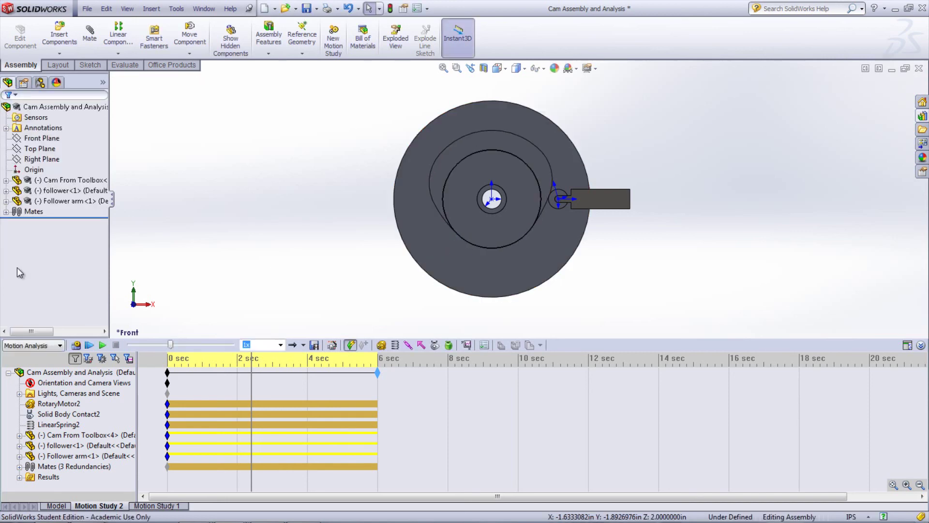
Expand Results and bring up Plot5's options for creating a curve from the trace path.
{"action": "left_click", "coordinate": [32, 468]}
{"action": "left_click", "coordinate": [20, 478]}
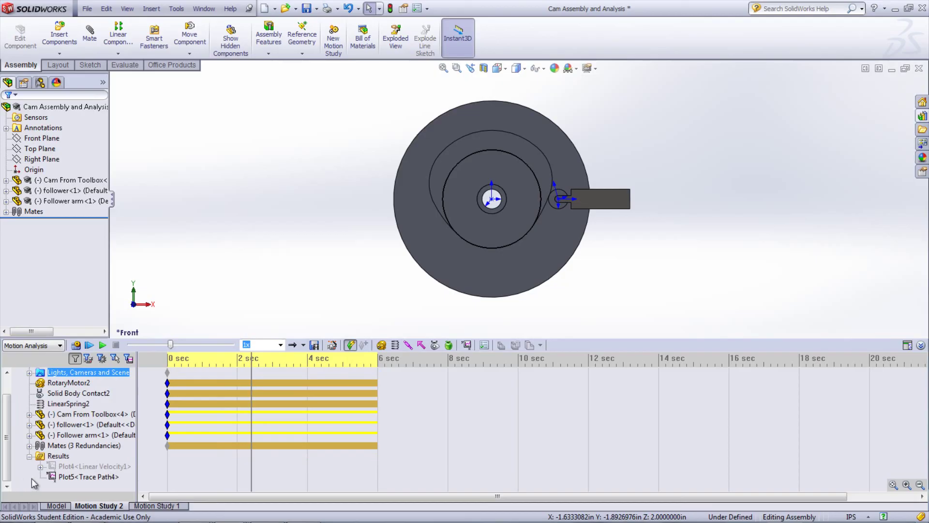
{"action": "left_click", "coordinate": [65, 476]}
{"action": "right_click", "coordinate": [66, 477]}
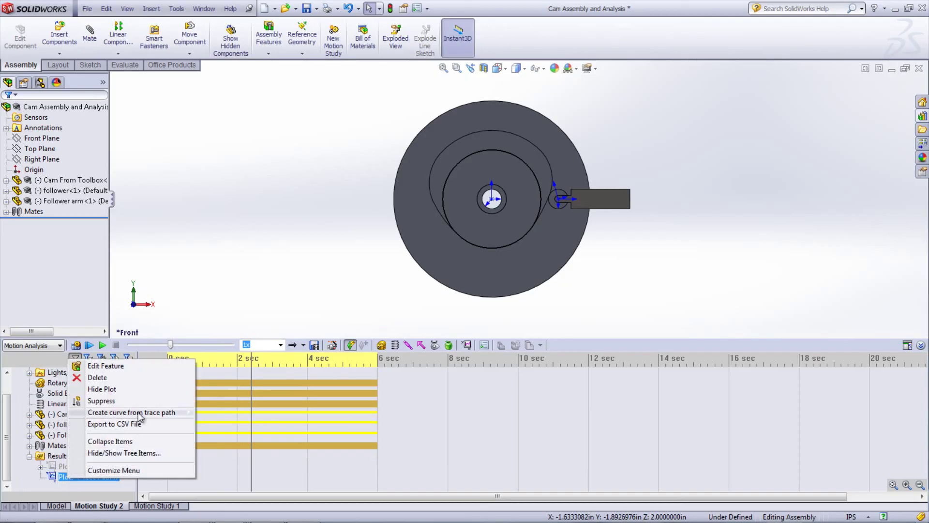
{"action": "mouse_move", "coordinate": [139, 416]}
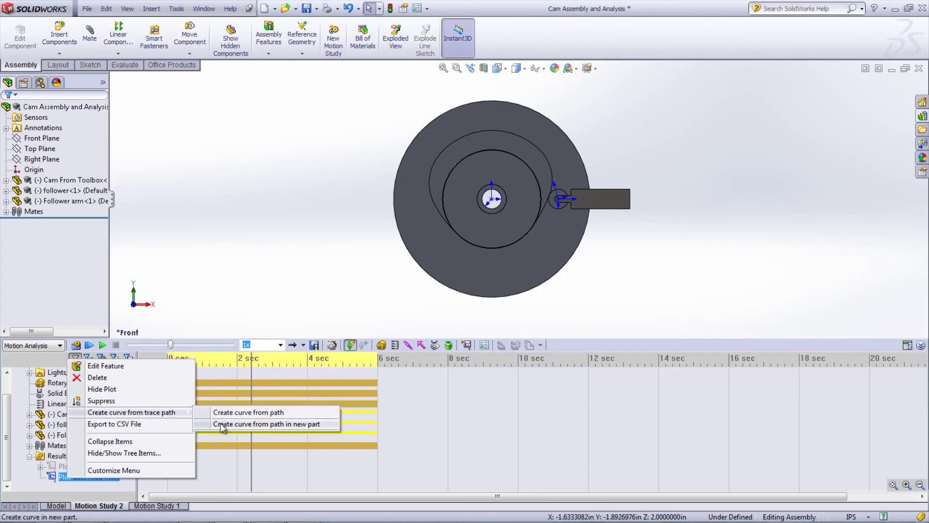